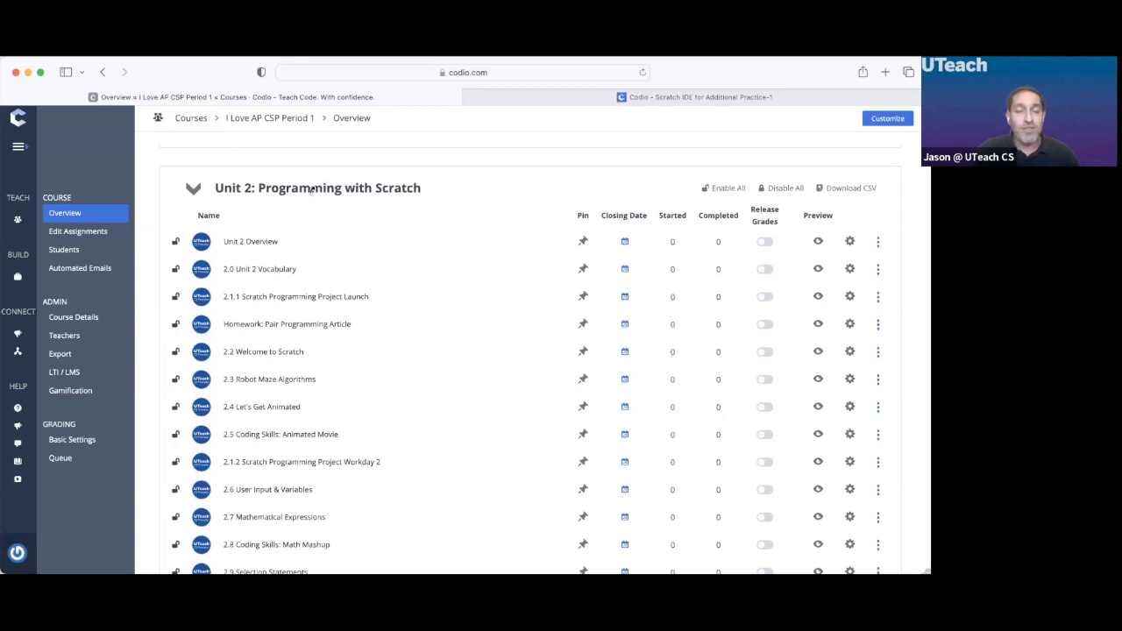
Step: View the Scratch IDE for Additional Practice assignment from Unit 2, collapsing its guide and restoring it
scroll(311, 191, "down", 4)
scroll(311, 191, "down", 8)
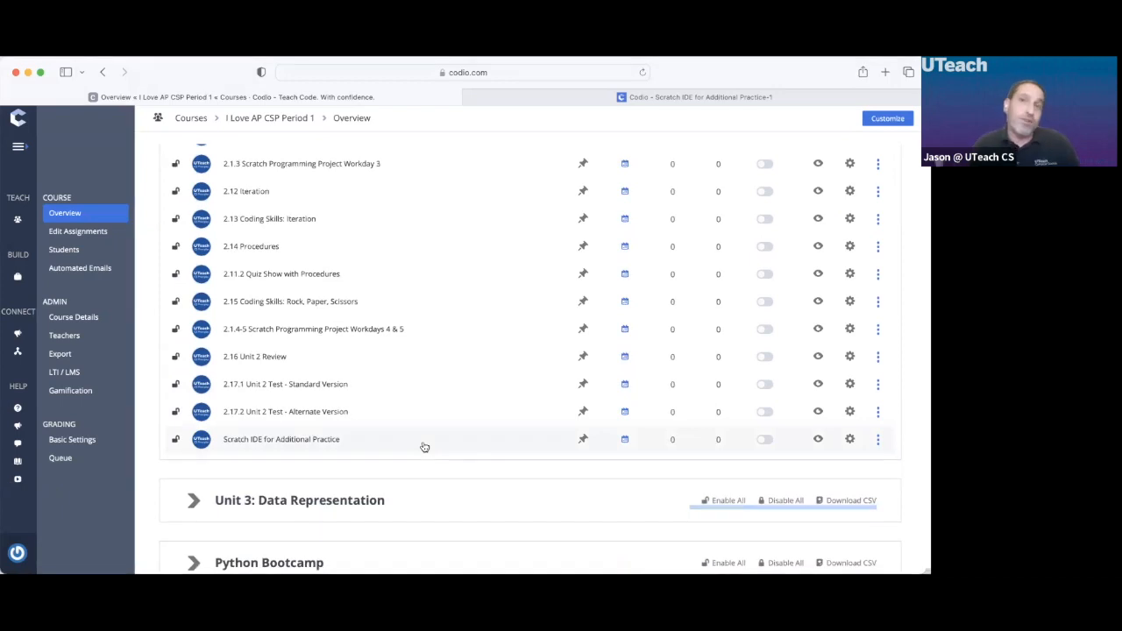
left_click(541, 96)
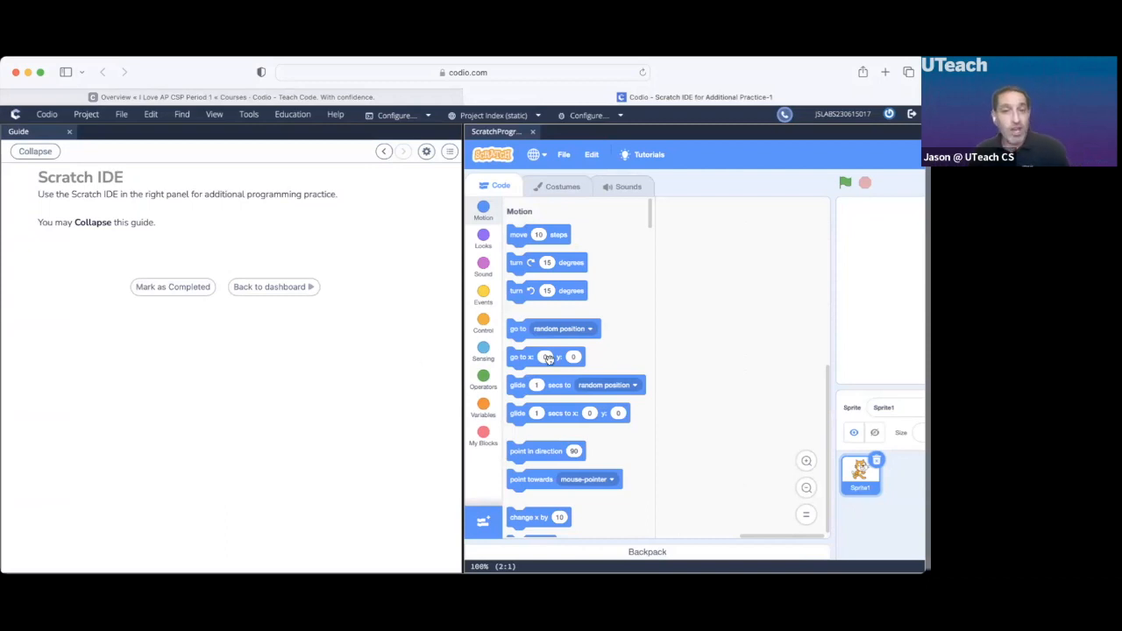
left_click(35, 156)
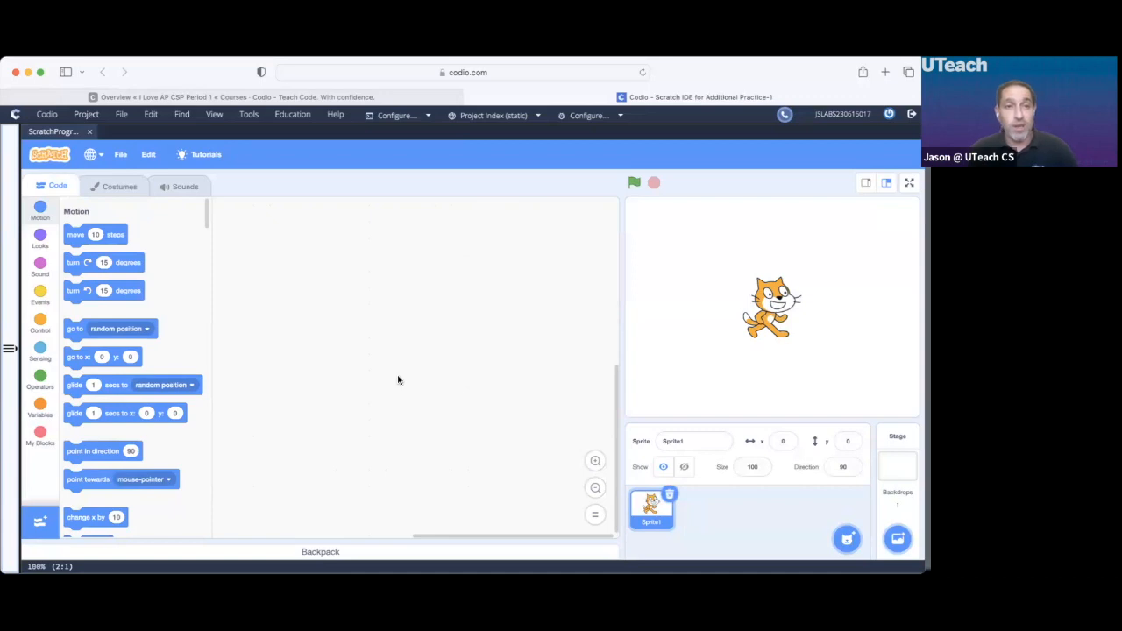
left_click(9, 348)
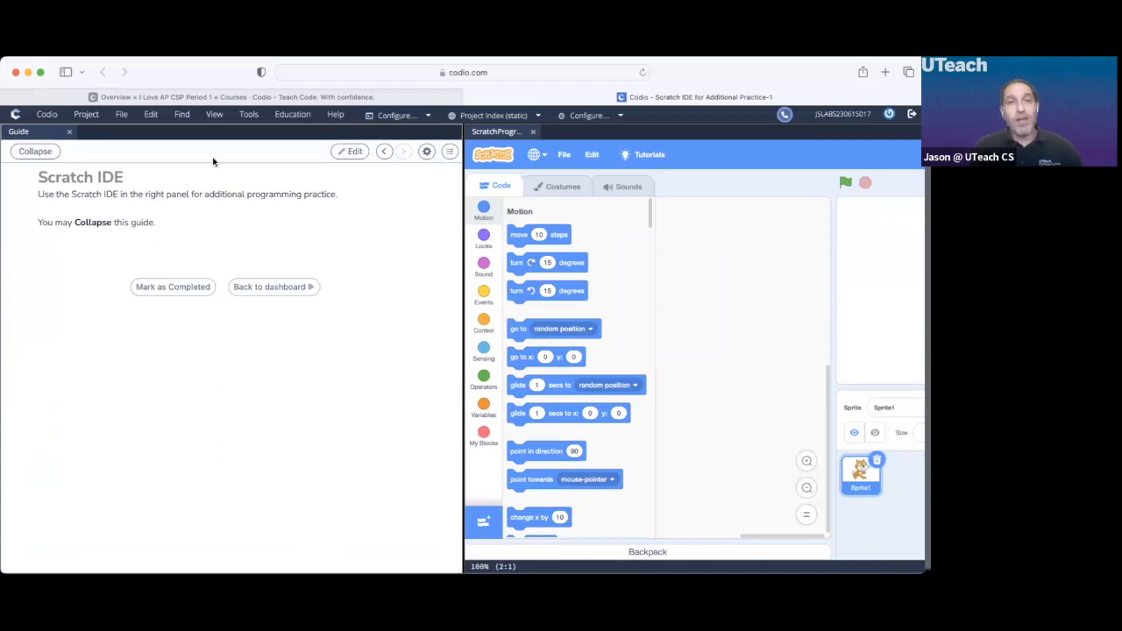
Step: Return to the course overview and look through the Unit 2 assignment list around 2.11 Coding Skills: Quiz Show
left_click(244, 97)
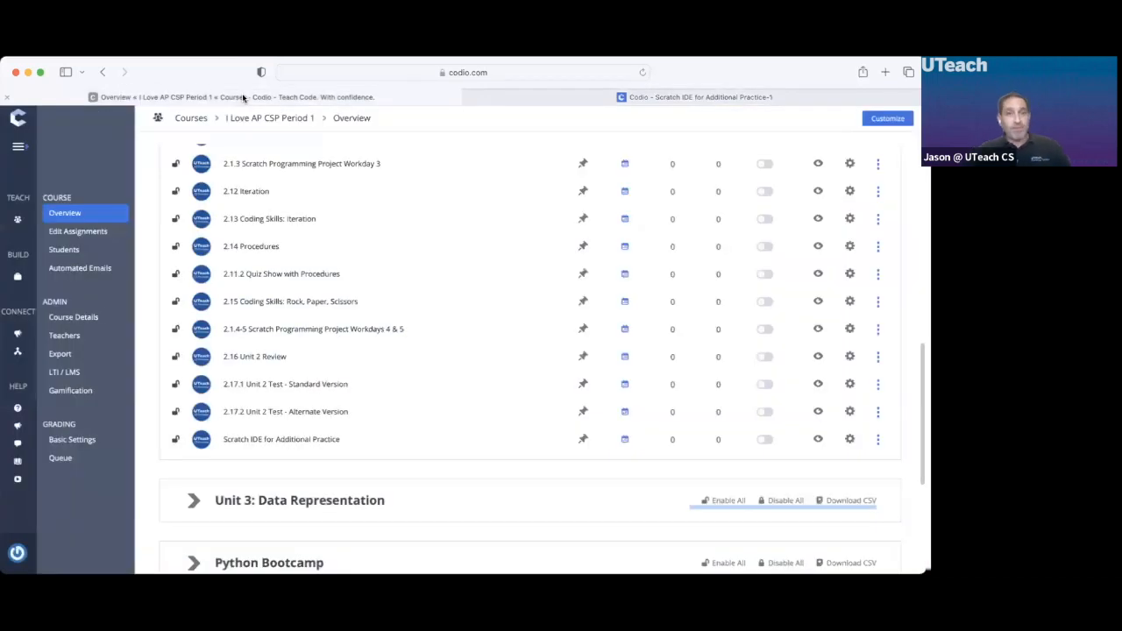
scroll(311, 322, "up", 2)
scroll(311, 322, "up", 3)
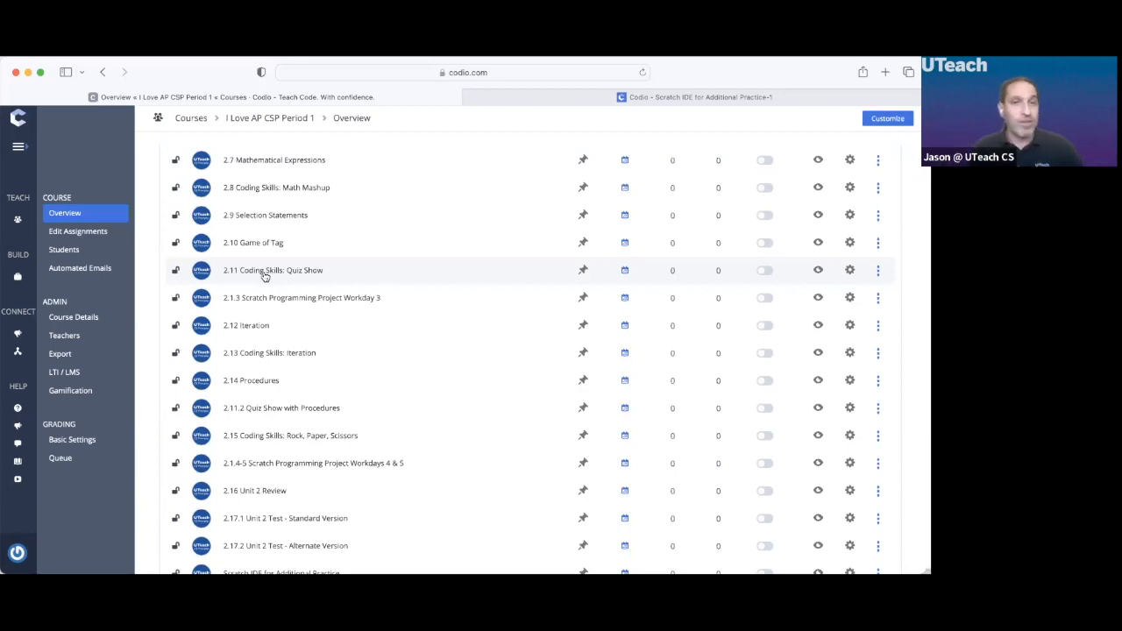
scroll(264, 275, "down", 4)
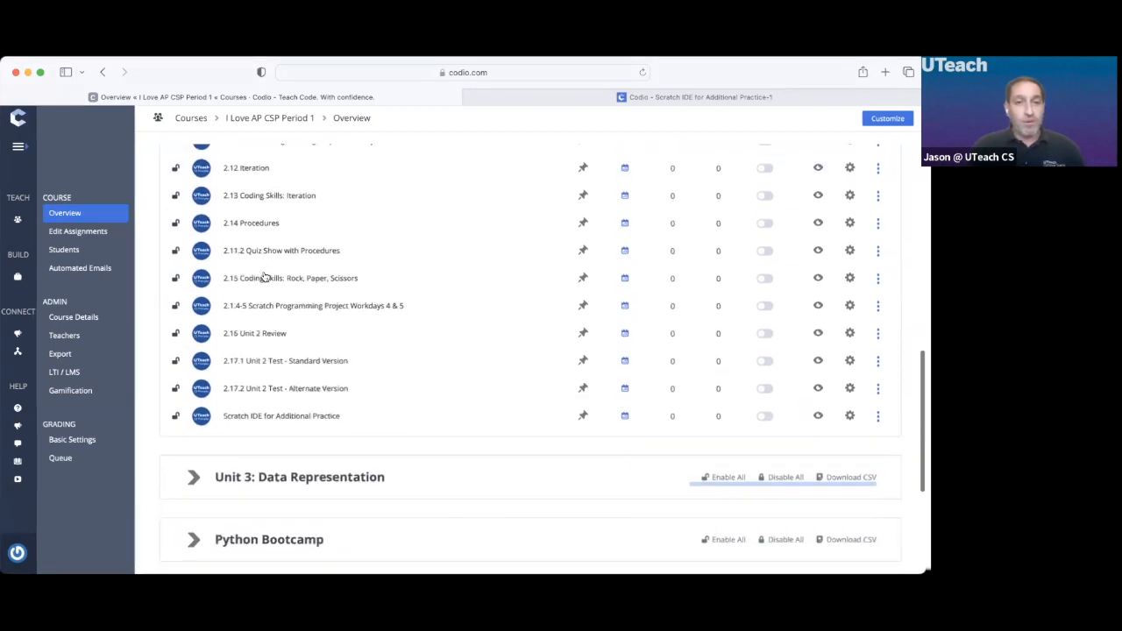
Step: In the course's assignment editing view, duplicate Scratch IDE for Additional Practice under the name "Coding Skills: Quiz Show 2"
left_click(109, 232)
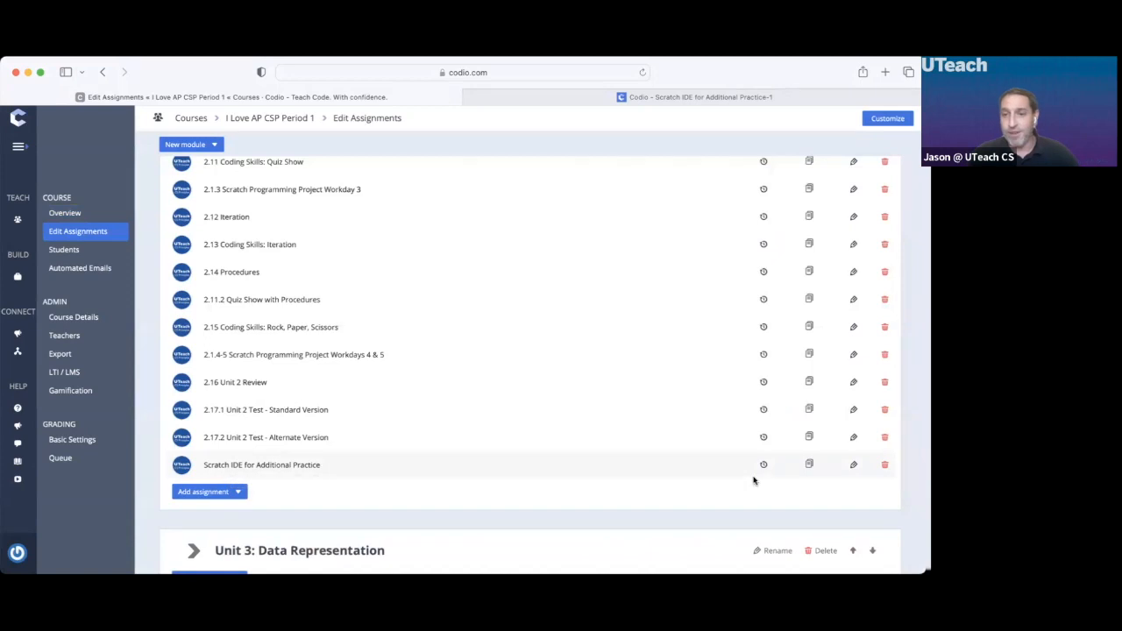
left_click(808, 466)
left_click(475, 228)
type("Codi")
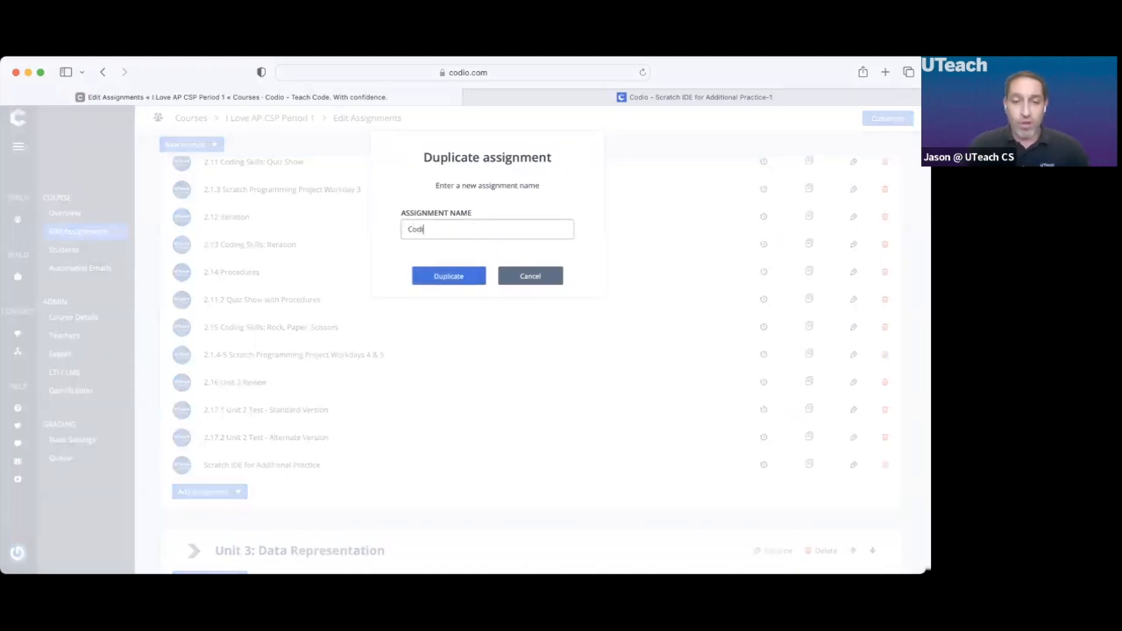
type("ng Skills")
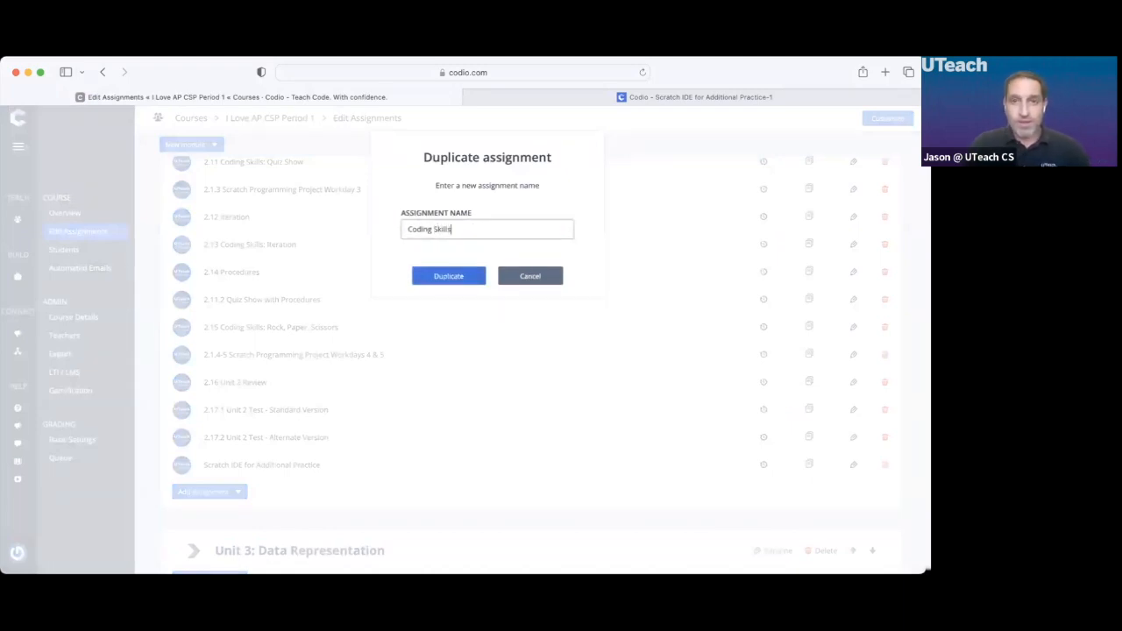
type(": Q")
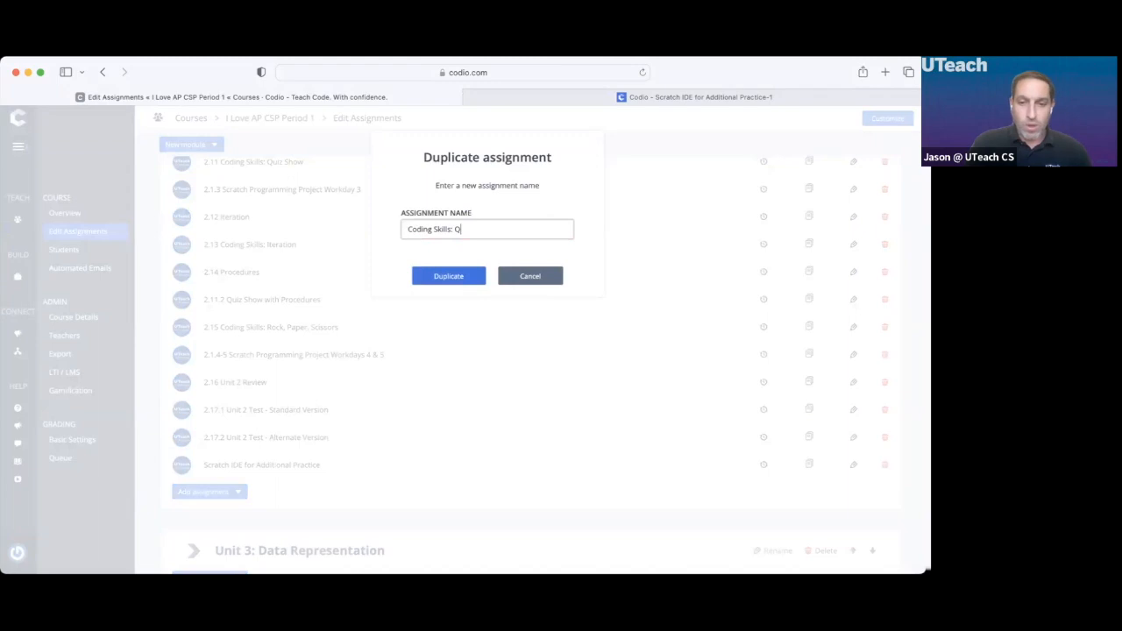
type("uiz Show 2")
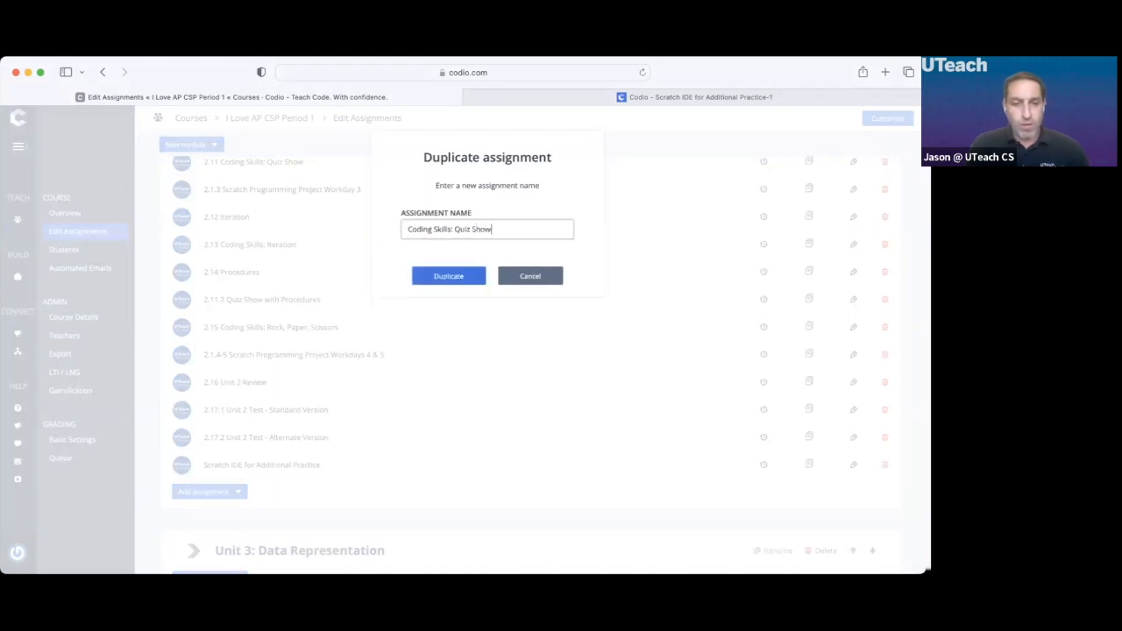
left_click(455, 277)
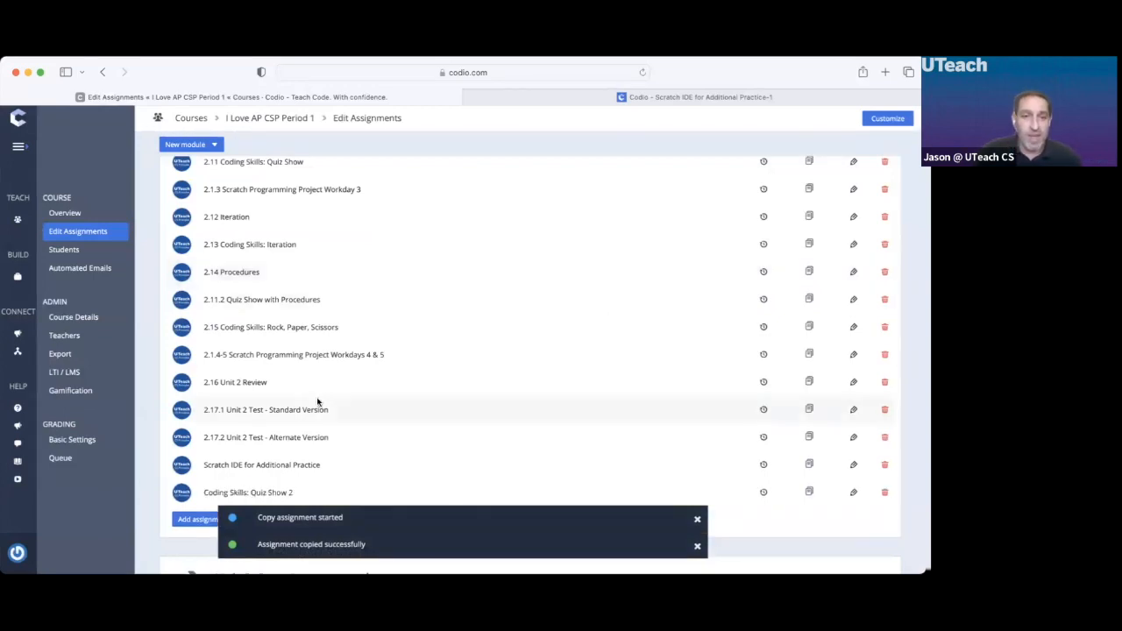
Step: Move Coding Skills: Quiz Show 2 up the Unit 2 list, between 2.13 Coding Skills: Iteration and 2.14 Procedures
scroll(388, 401, "down", 2)
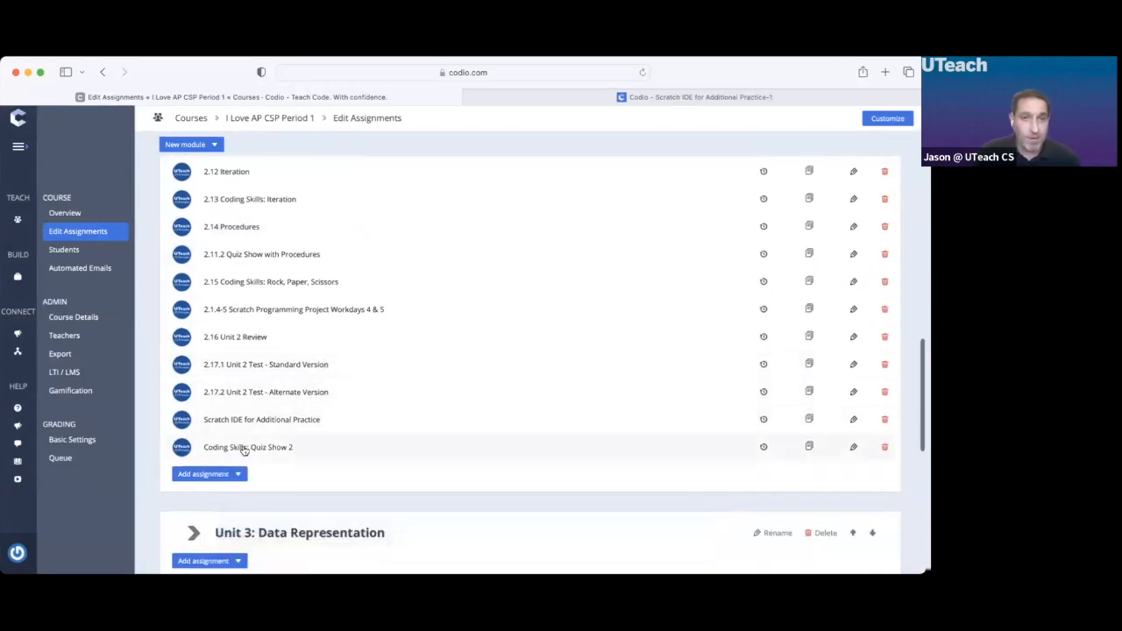
left_click_drag(244, 449, 251, 225)
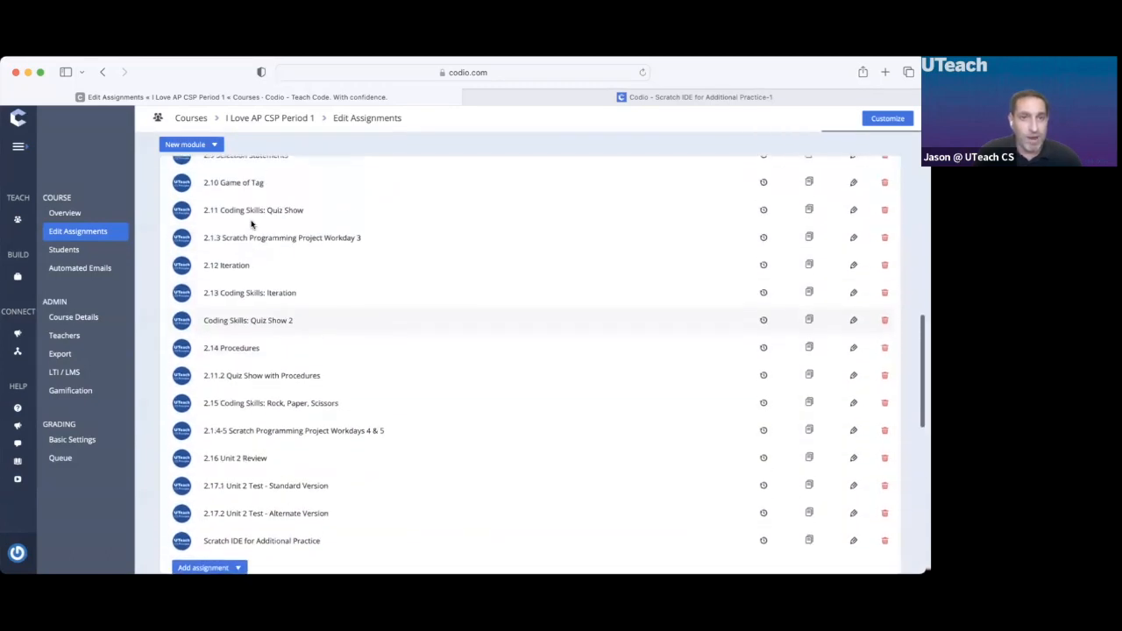
left_click_drag(242, 321, 242, 217)
Step: Open Coding Skills: Quiz Show 2 and start editing its guide with split view turned on
left_click(244, 322)
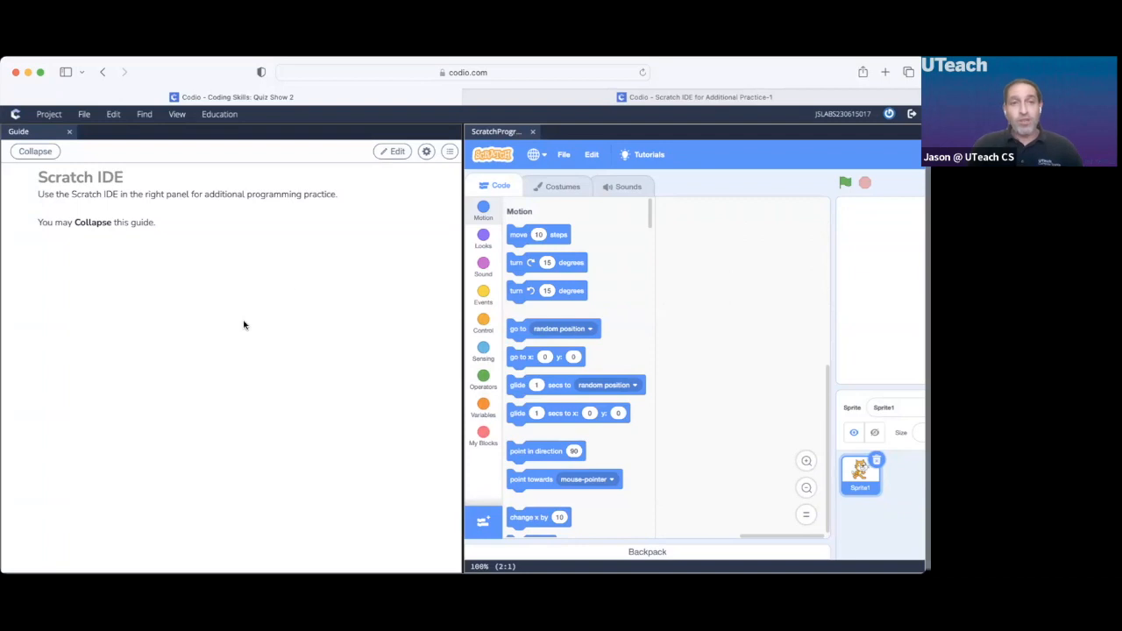
left_click(394, 153)
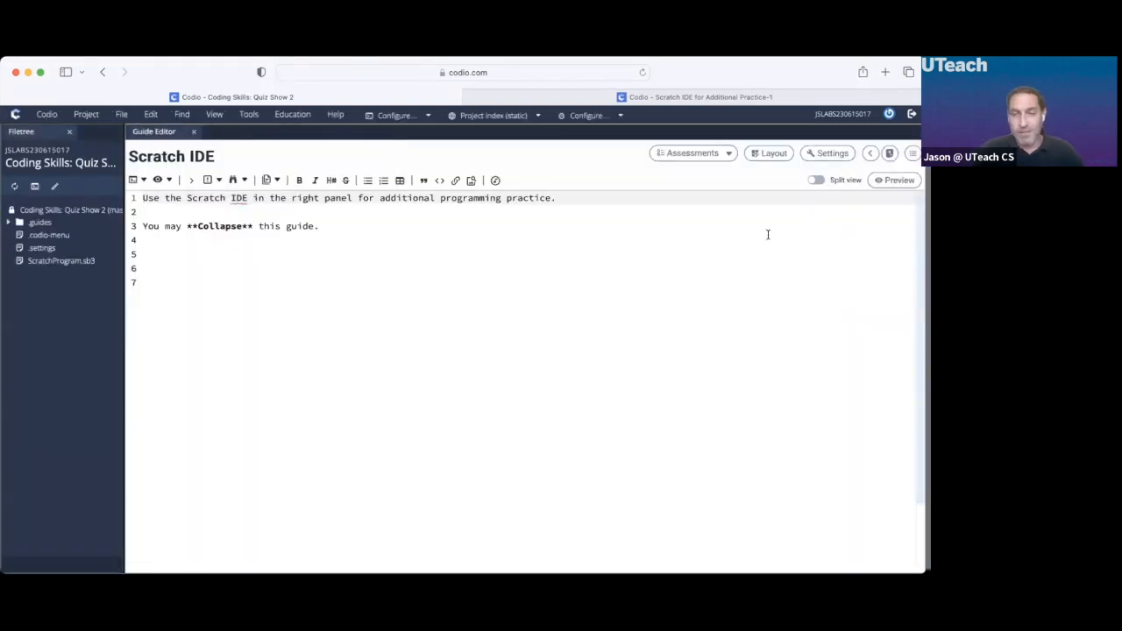
left_click(815, 180)
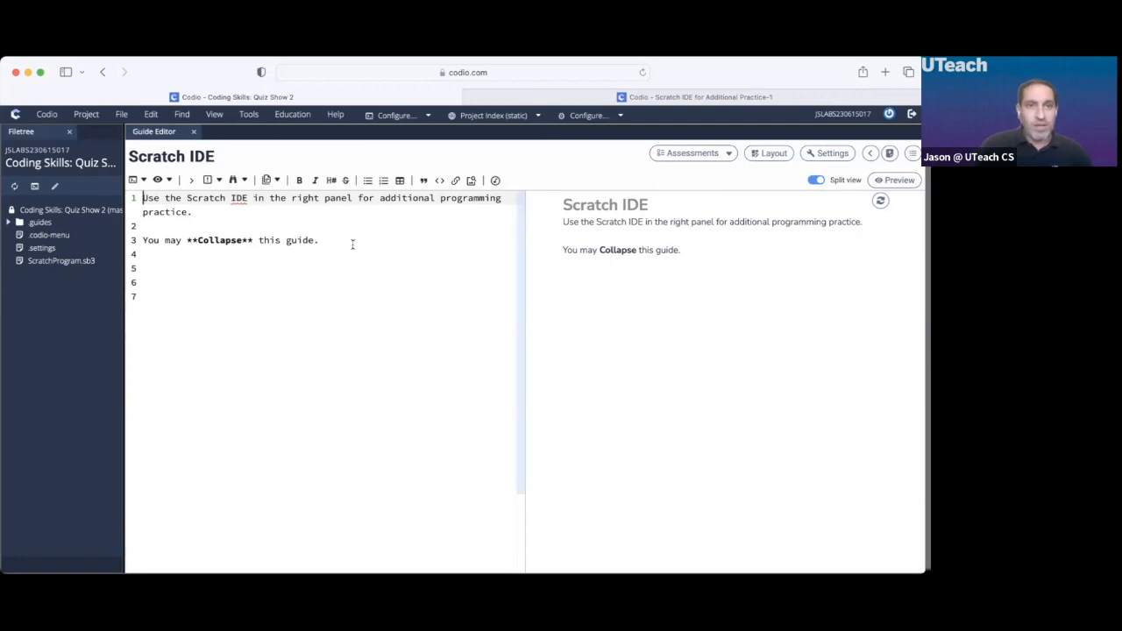
Step: Replace the guide's existing text with the line "Instructions:" followed by a blank line
left_click_drag(319, 240, 142, 204)
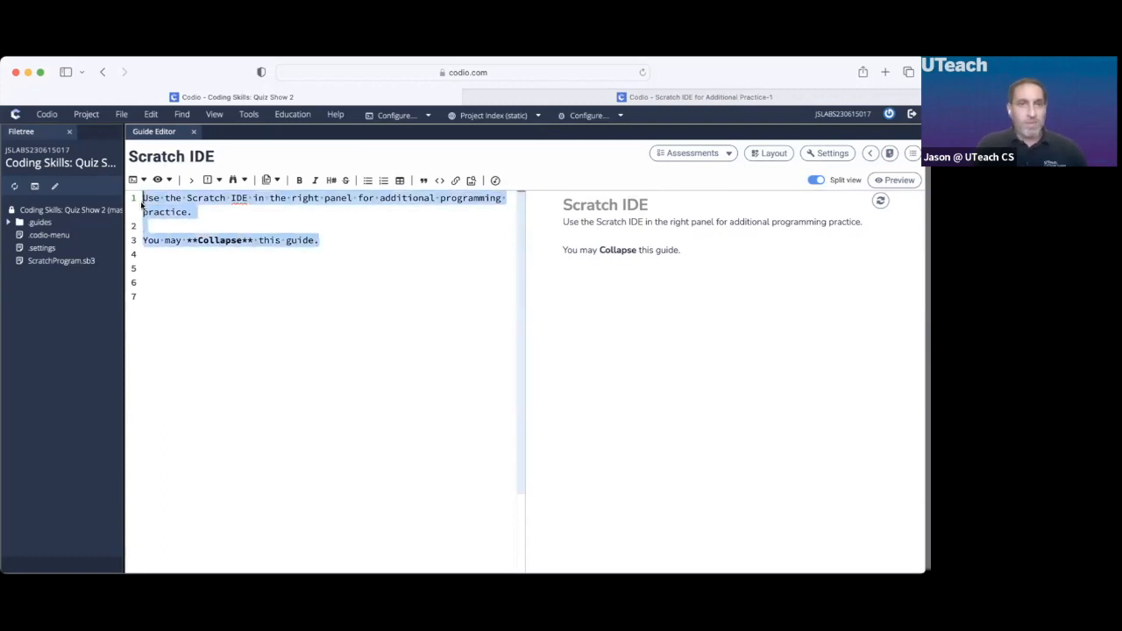
type("Instruct")
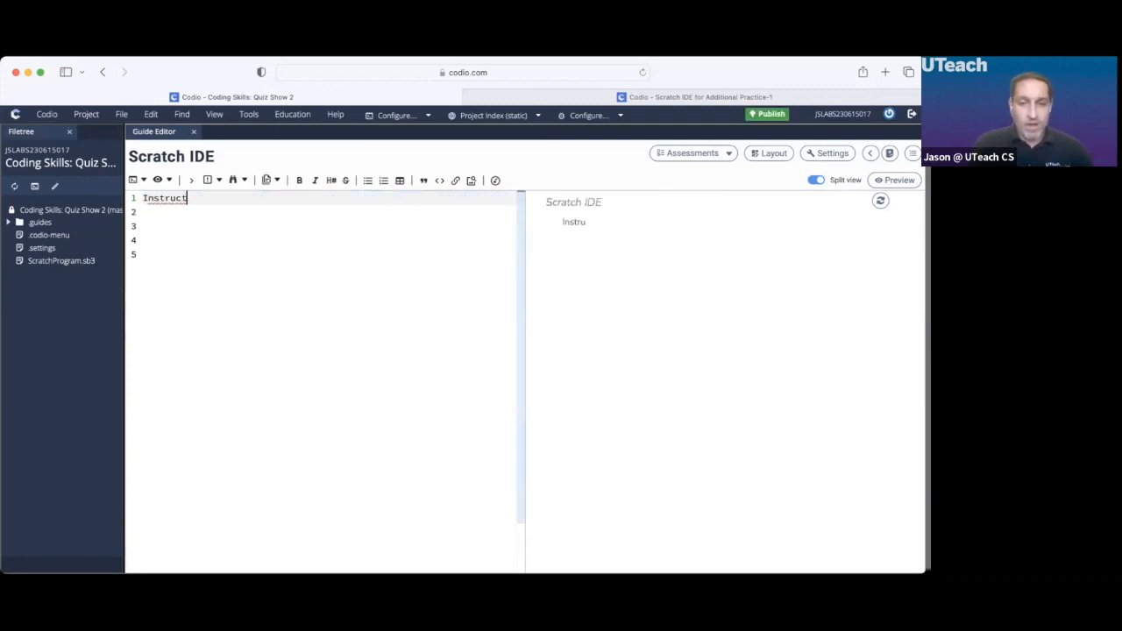
type("ions:")
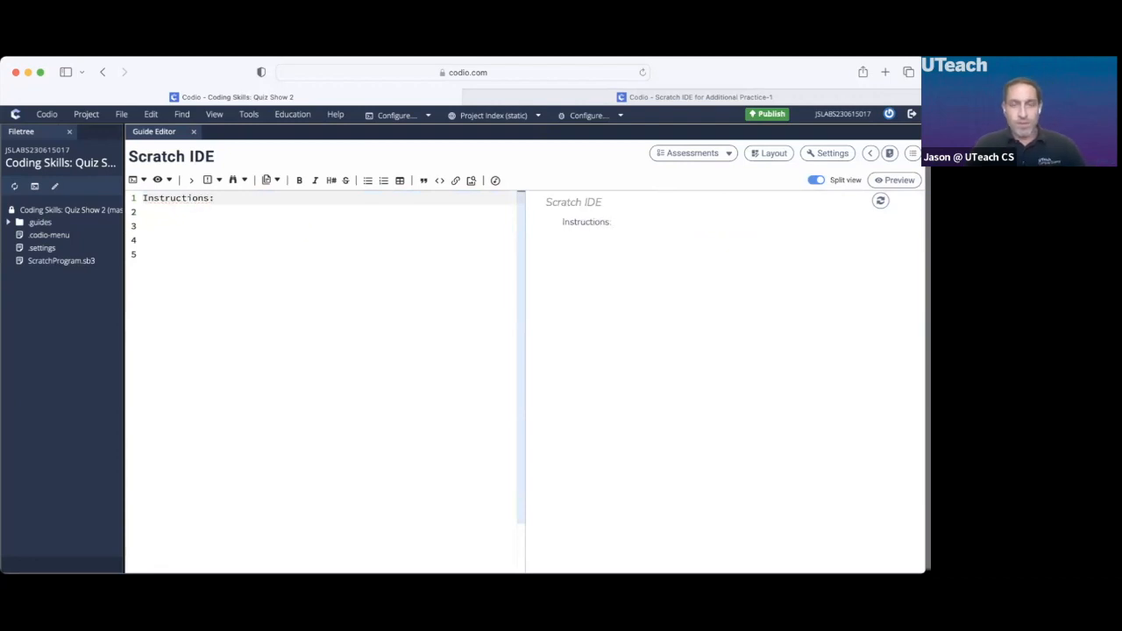
key("Return")
key("Return")
Step: Start a numbered list under Instructions with the first item "You are going to make another quiz show...."
left_click(384, 181)
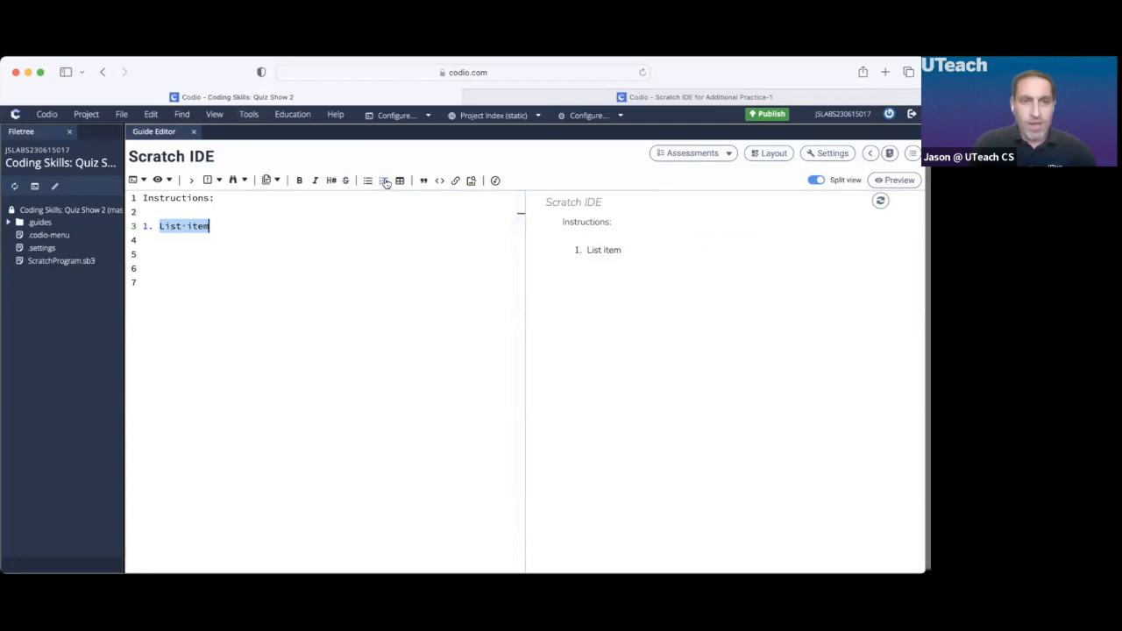
type("You are ")
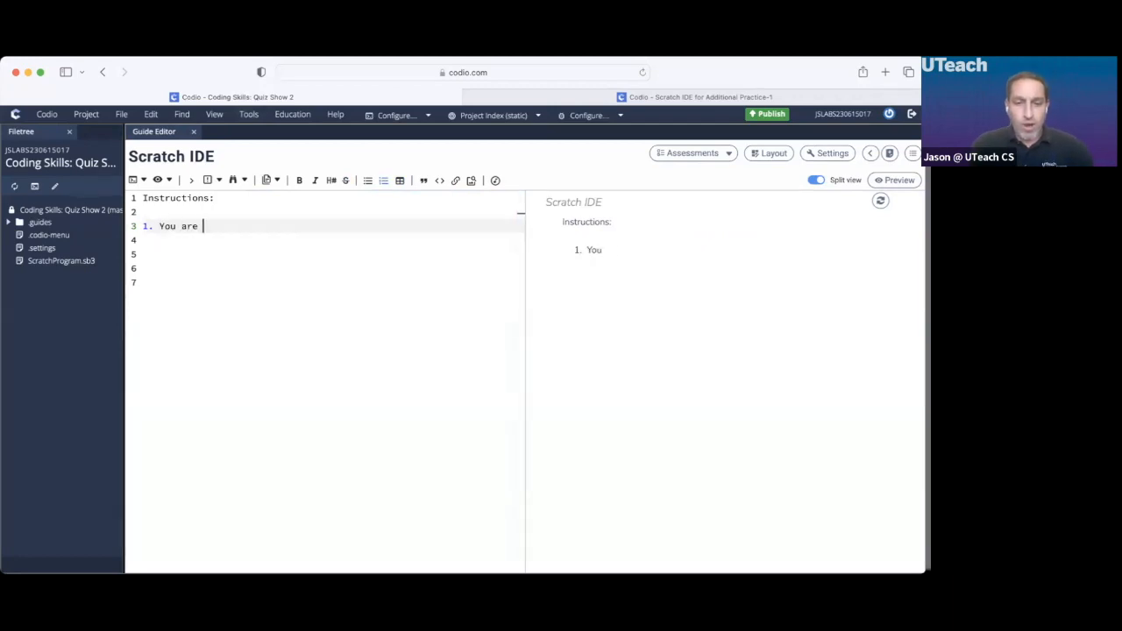
type("going to make ")
type("another qui")
type("z show...")
type(".")
key("Return")
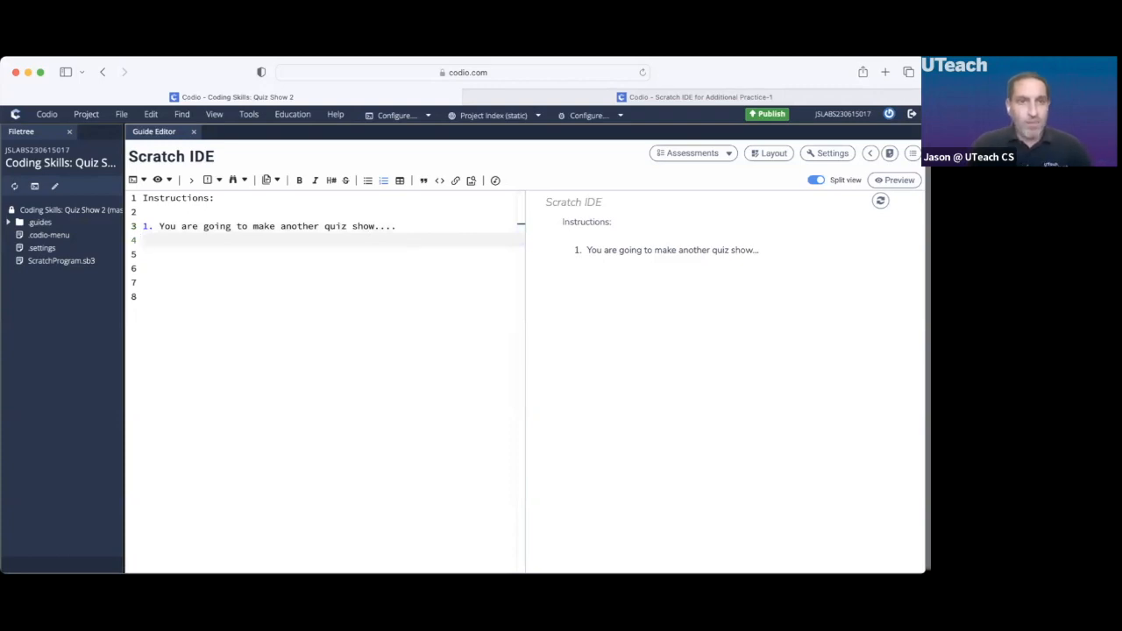
Step: Add the second numbered item "Please include 5 questions with multiple correct answers..." and a new line below it
type("2. ")
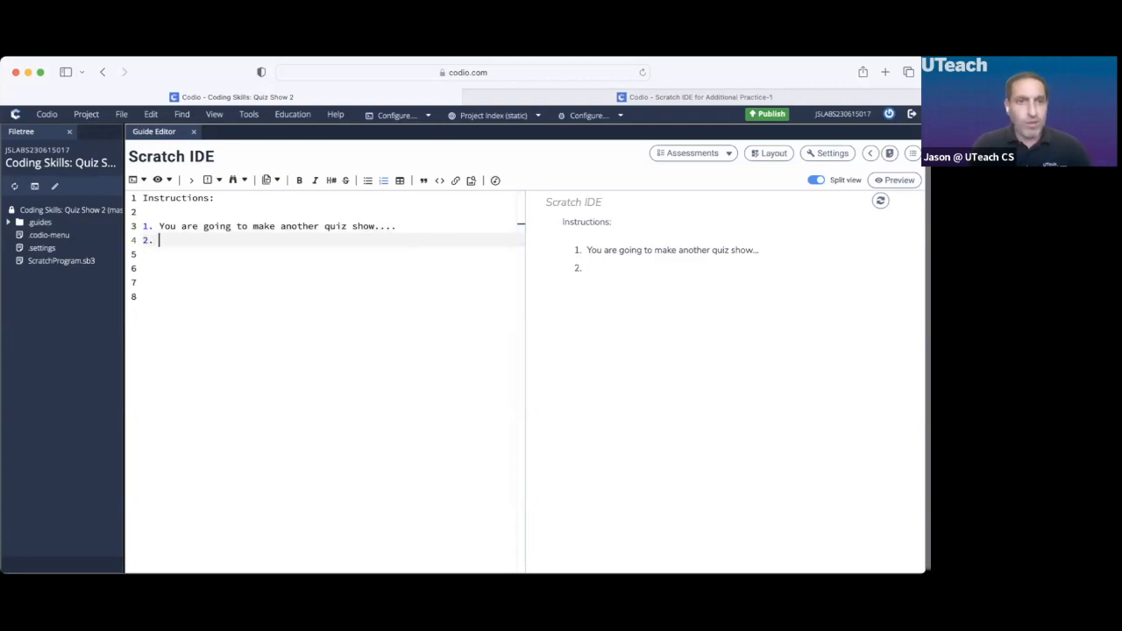
type("Pleas")
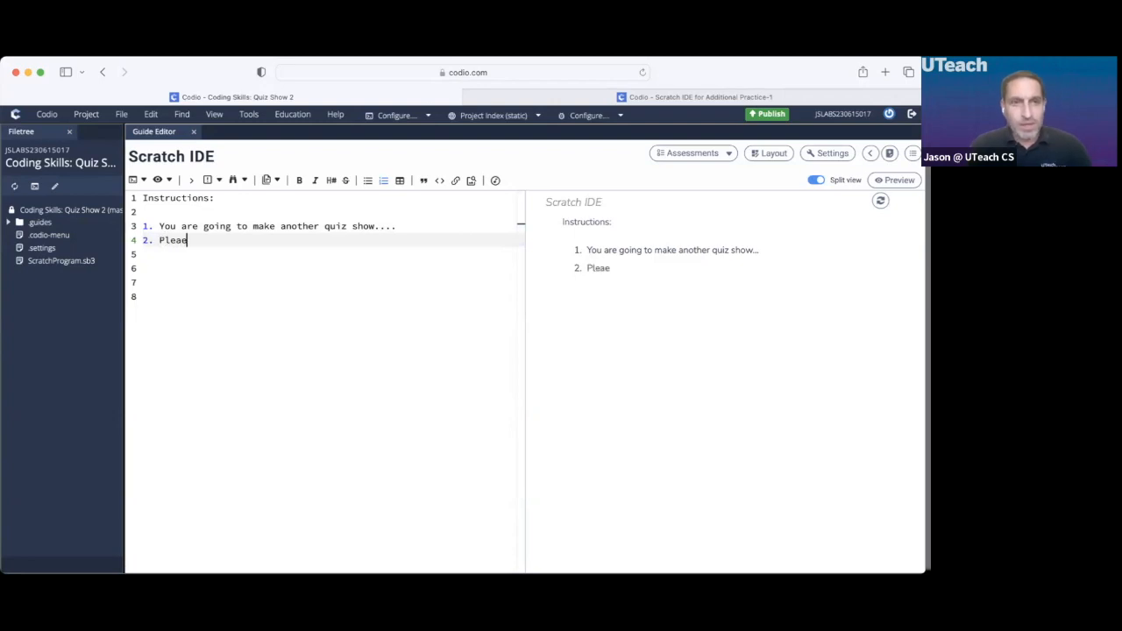
type("e incldue")
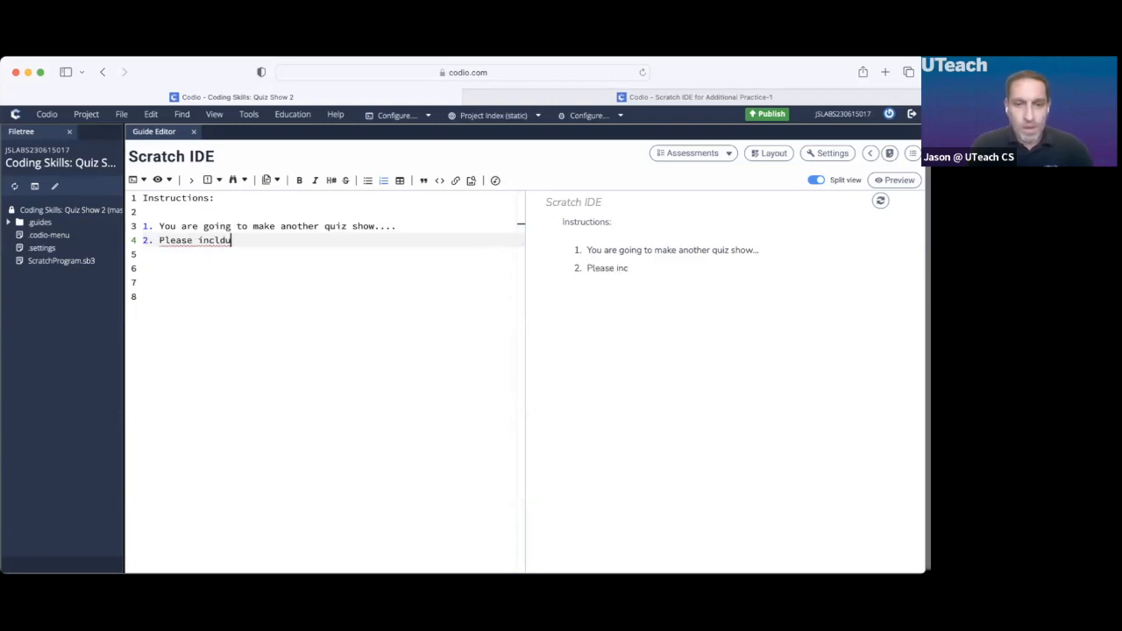
key("BackSpace")
key("BackSpace")
key("BackSpace")
type("ude 5 qu")
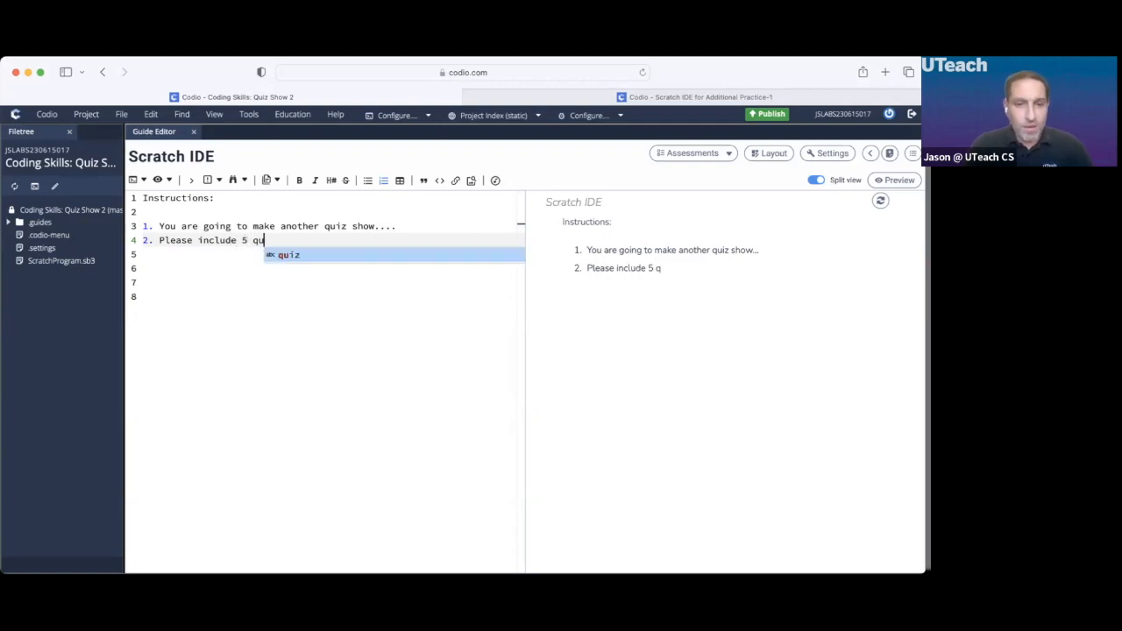
type("estions with")
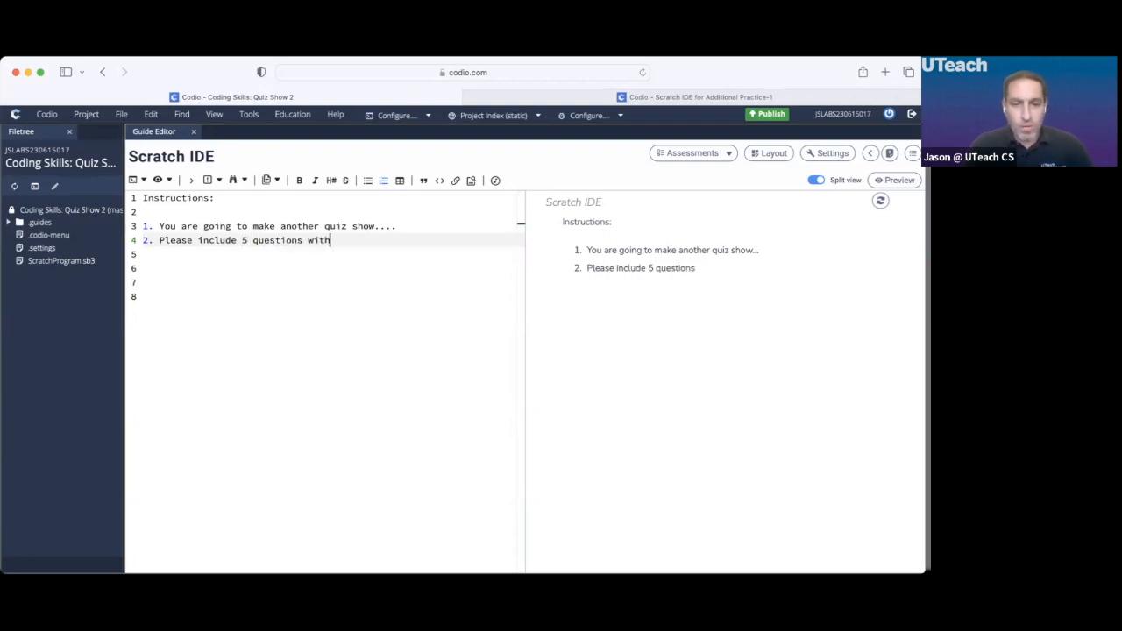
type(" multiple xo")
key("BackSpace")
key("BackSpace")
type("correct")
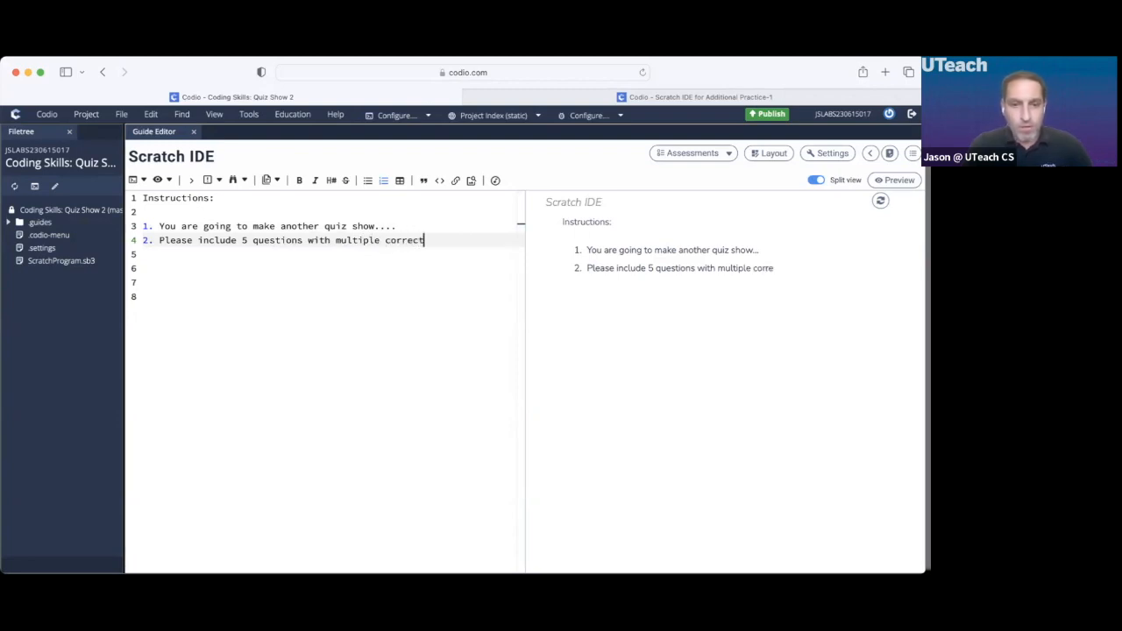
type(" answers...")
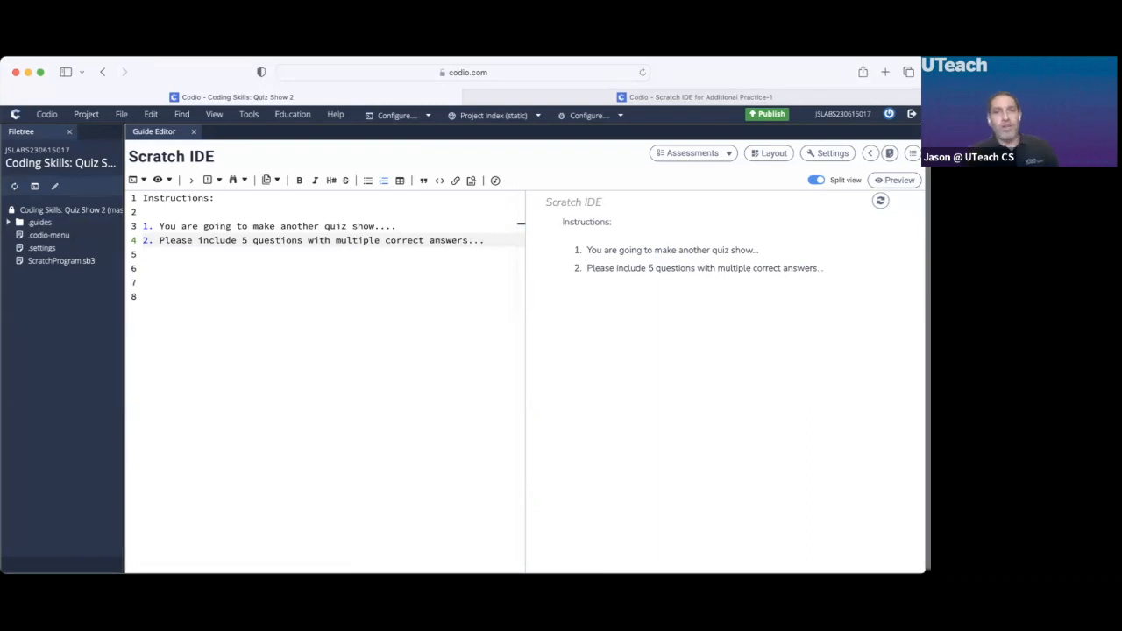
key("Return")
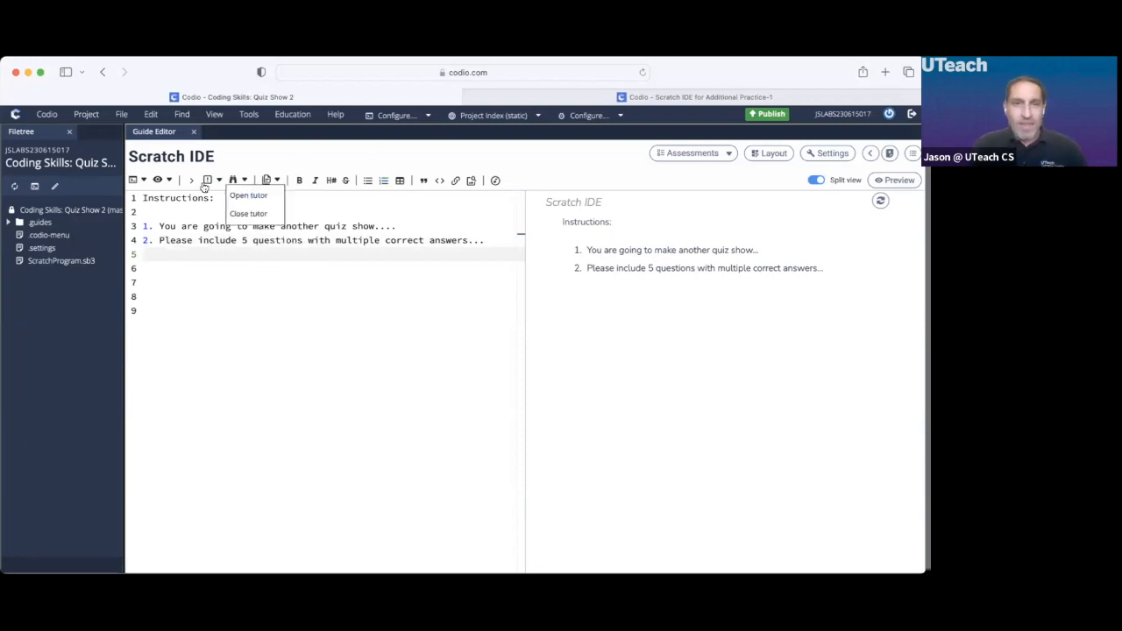
Step: Insert a new first line containing the callout marker "|||" above the Instructions line
left_click(261, 204)
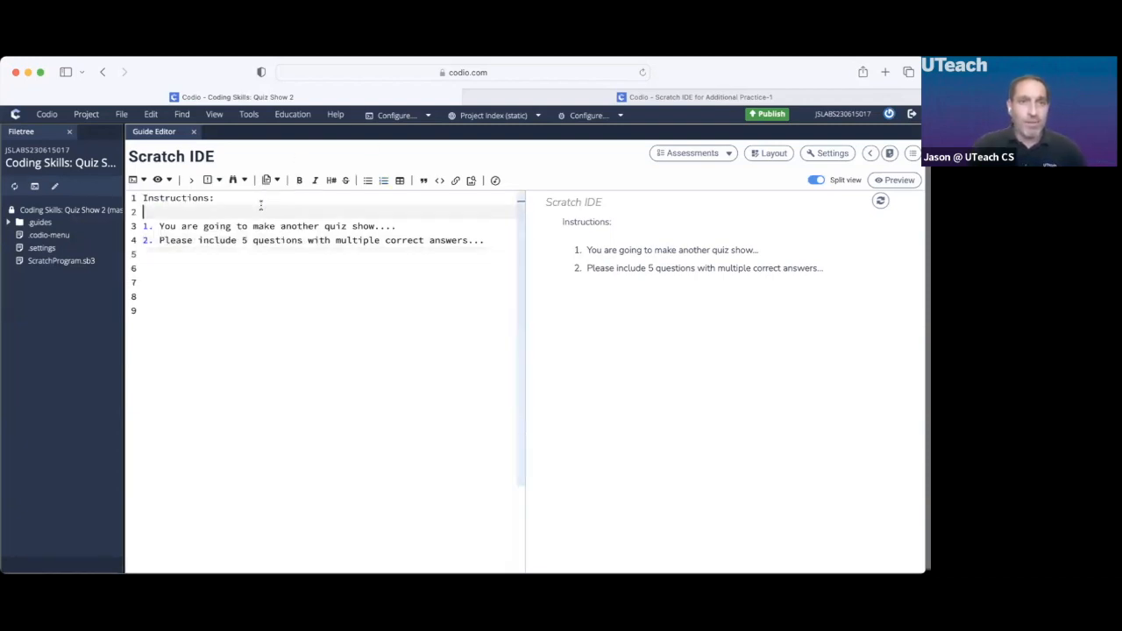
key("Up")
key("Return")
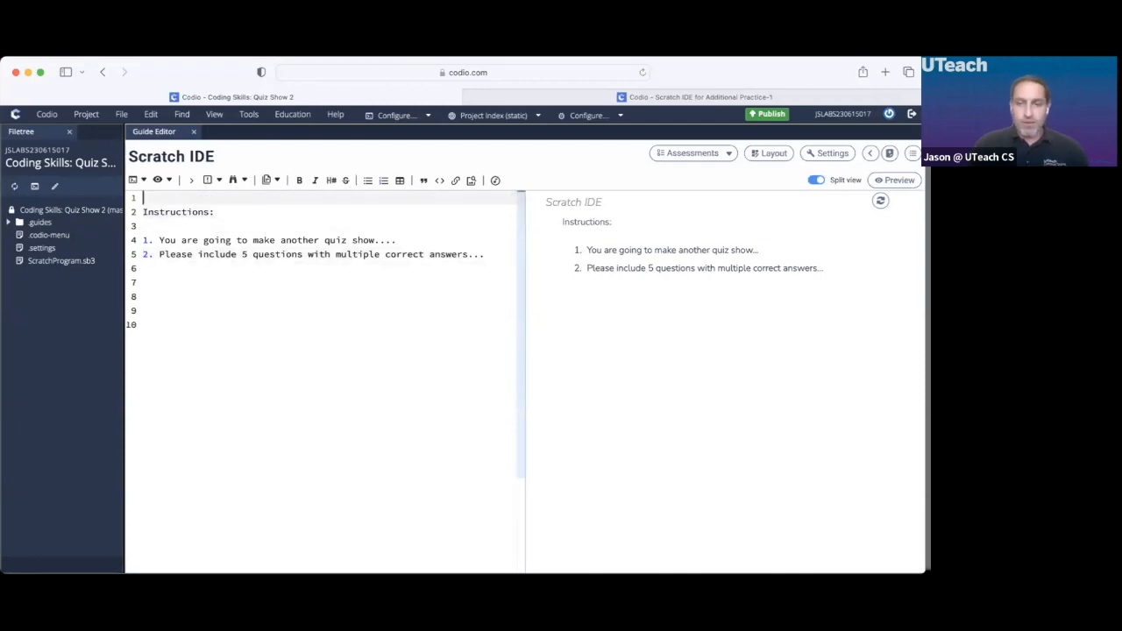
type("|||")
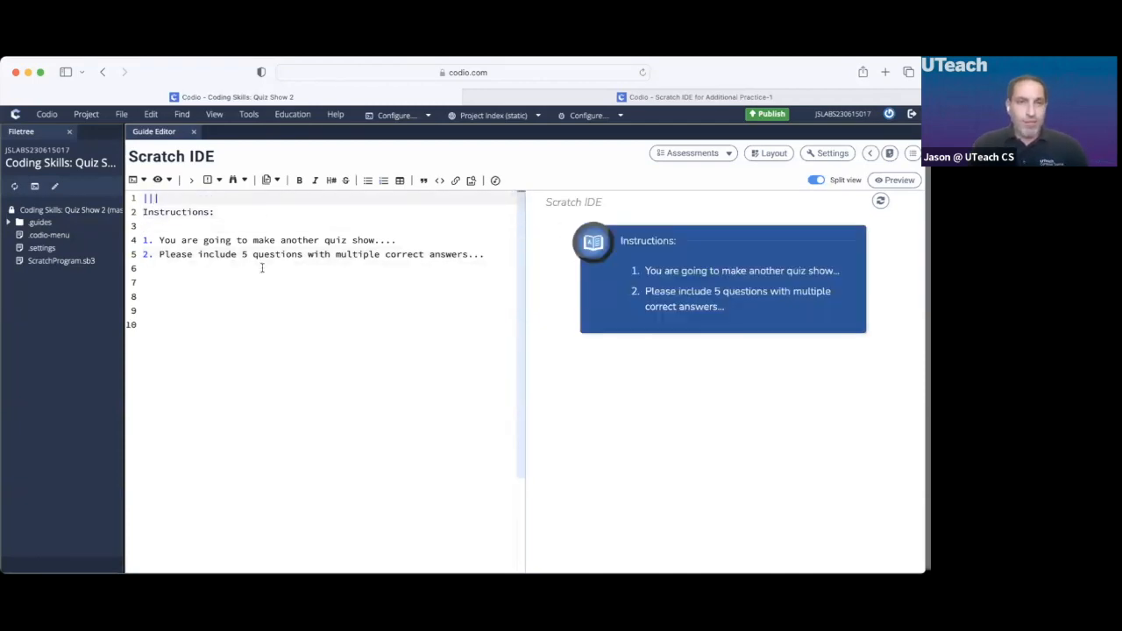
Step: Close the callout with a "|||" marker on line 7, leaving a blank line after the second numbered item
left_click(497, 251)
key("Return")
key("Return")
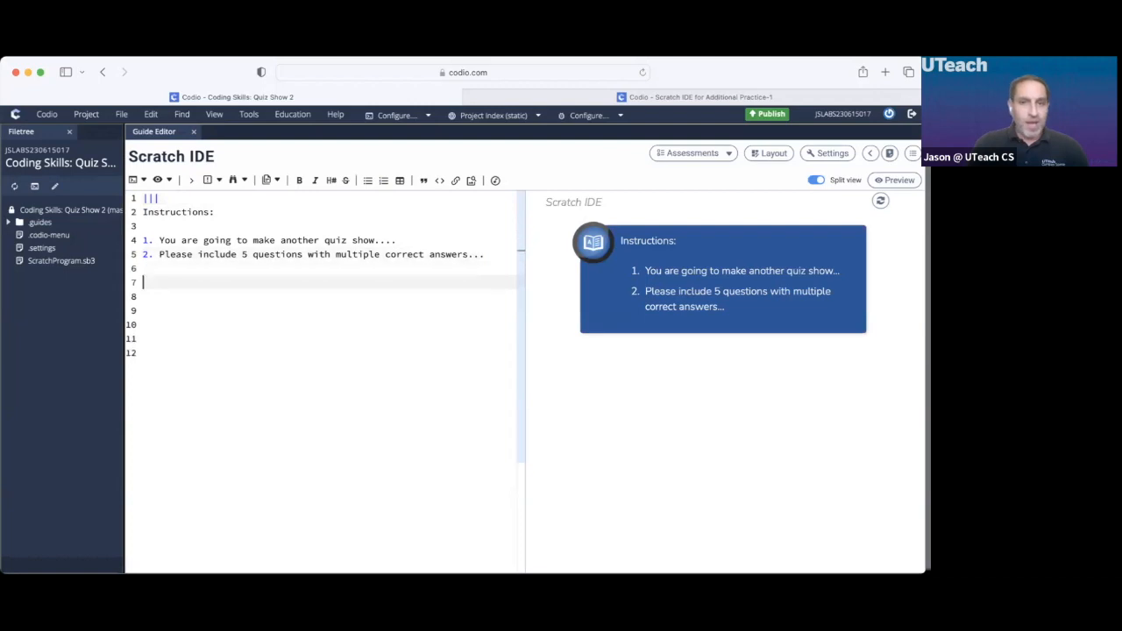
type("|||")
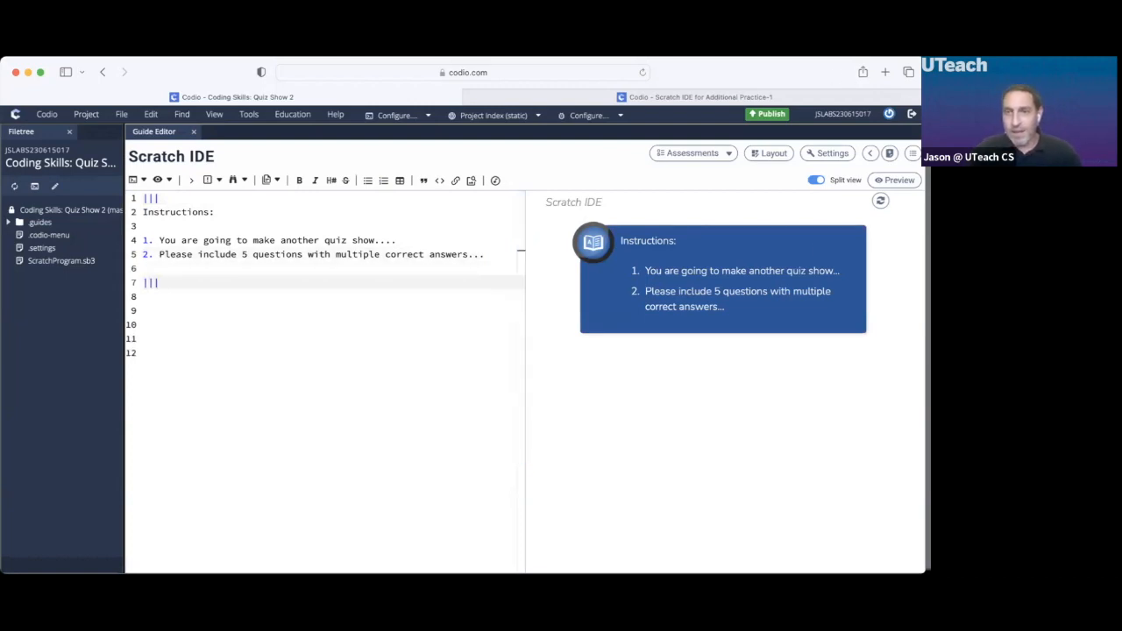
Step: Publish the assignment with an empty changelog and dismiss the versions window
left_click(769, 115)
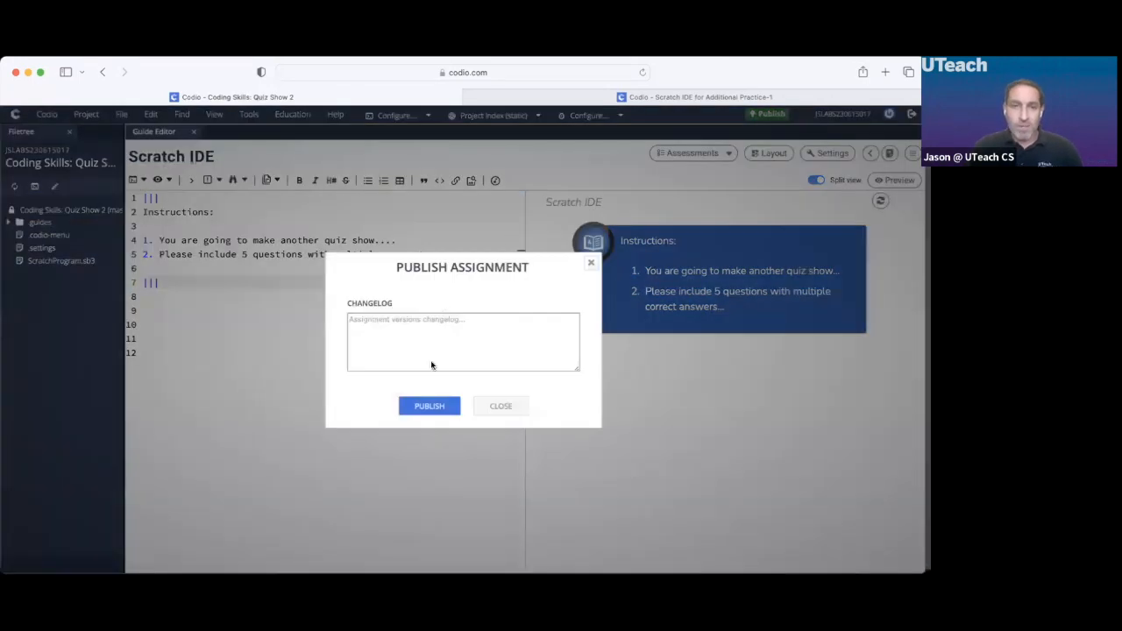
left_click(424, 404)
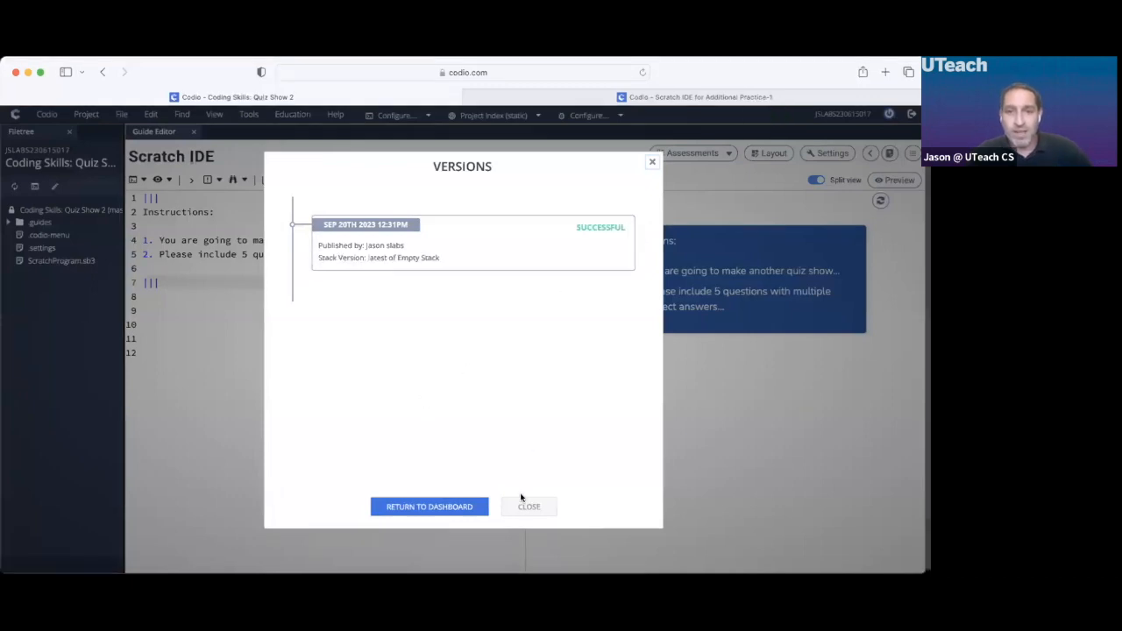
left_click(525, 512)
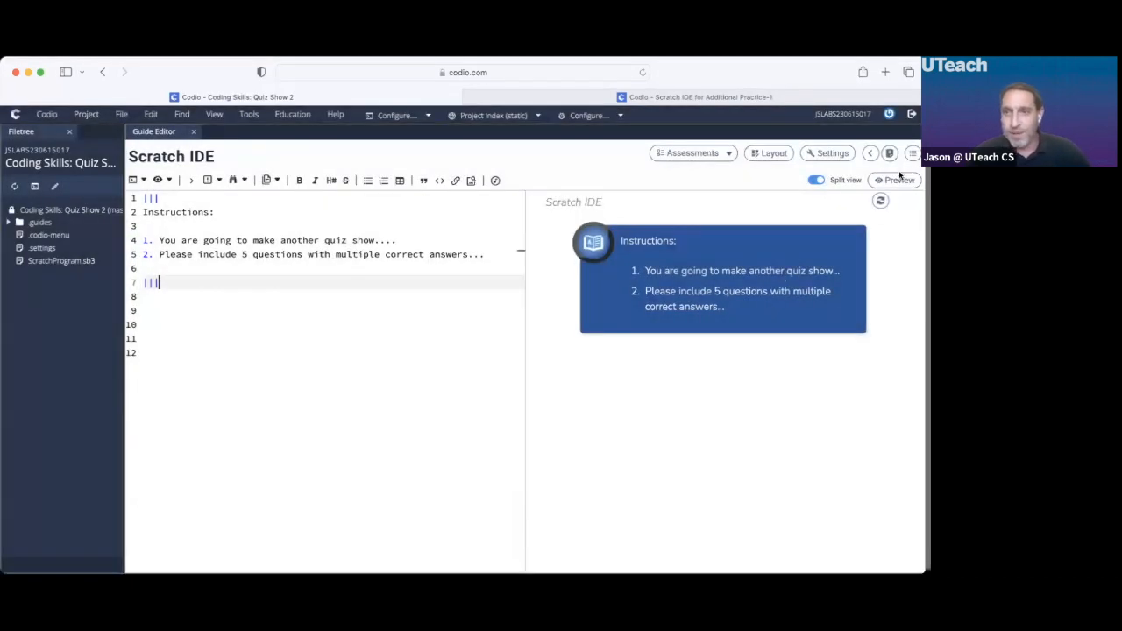
Step: Preview the guide alongside the Scratch workspace and return to the course's Edit Assignments page
left_click(896, 179)
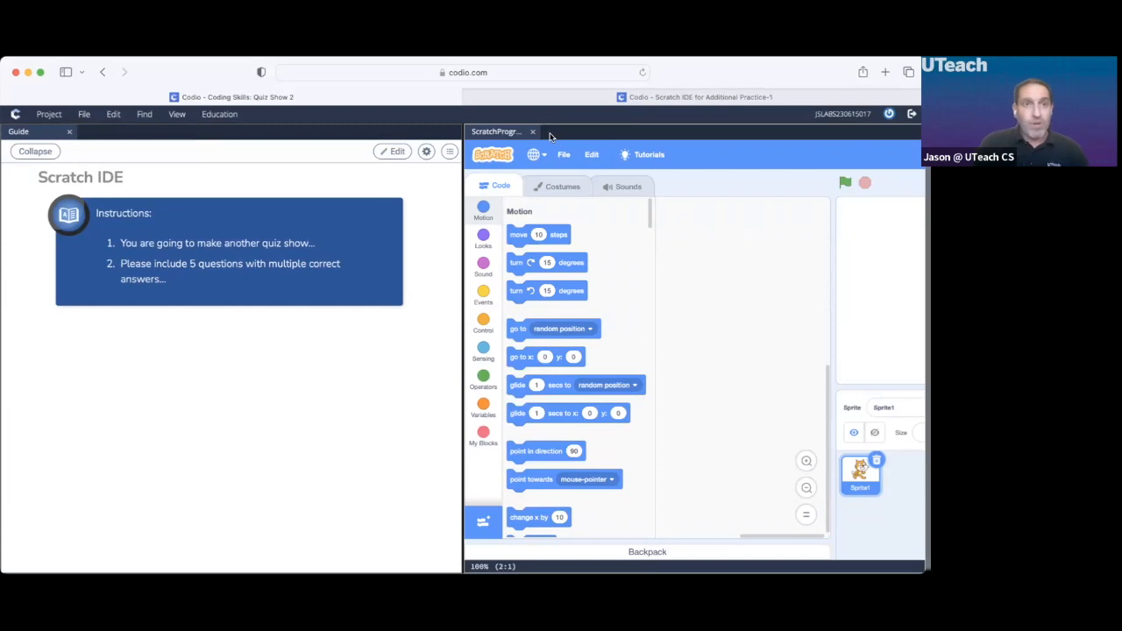
left_click(16, 113)
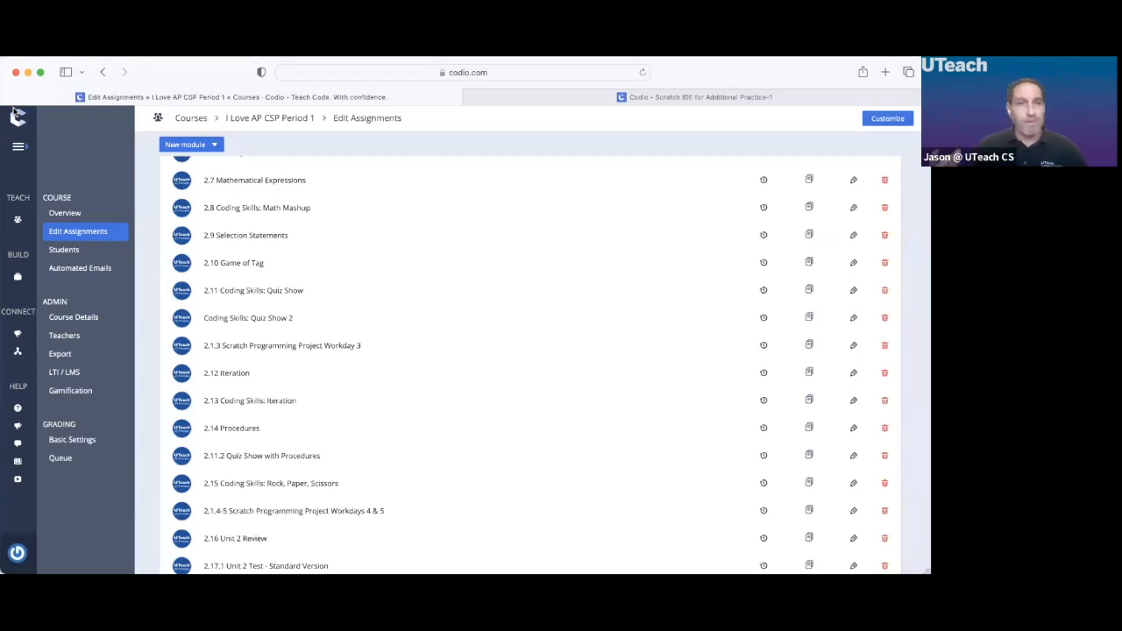
Step: Look through the Unit 2 assignments, expand Unit 3: Data Representation, and review its list down to Scratch IDE for Additional Practice
scroll(347, 346, "up", 5)
scroll(346, 348, "up", 3)
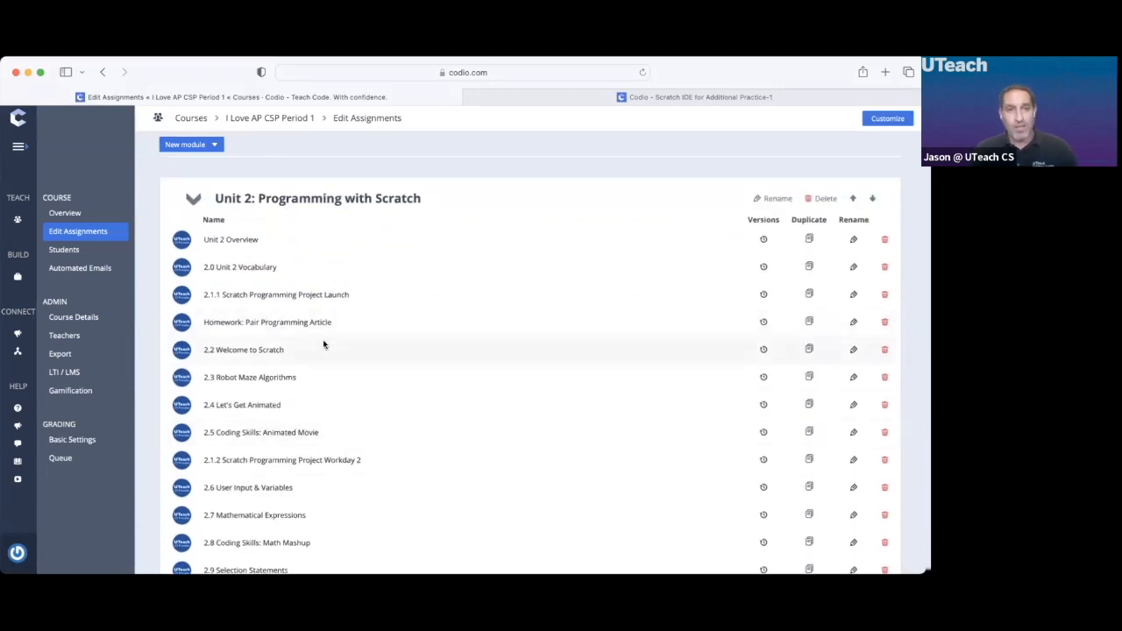
scroll(323, 345, "down", 5)
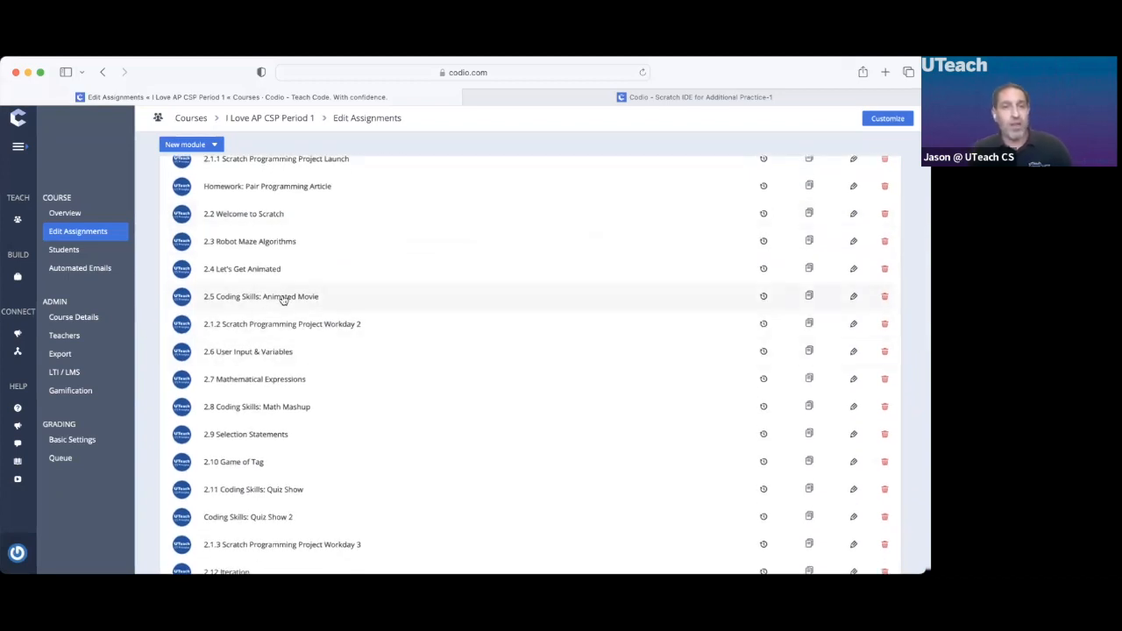
scroll(282, 299, "down", 4)
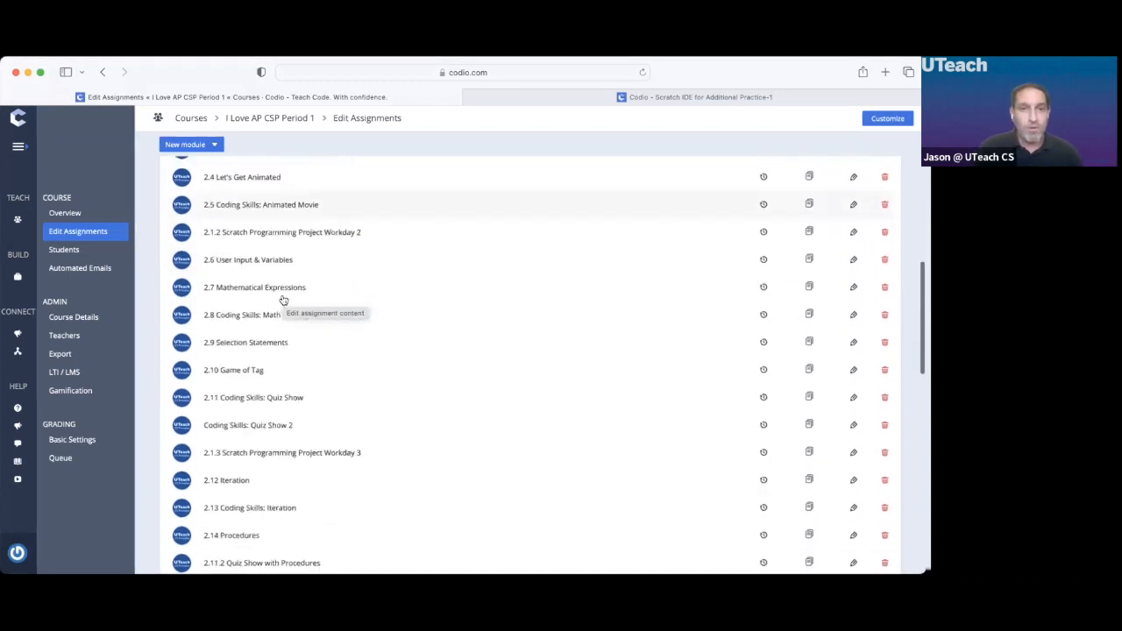
scroll(265, 392, "down", 4)
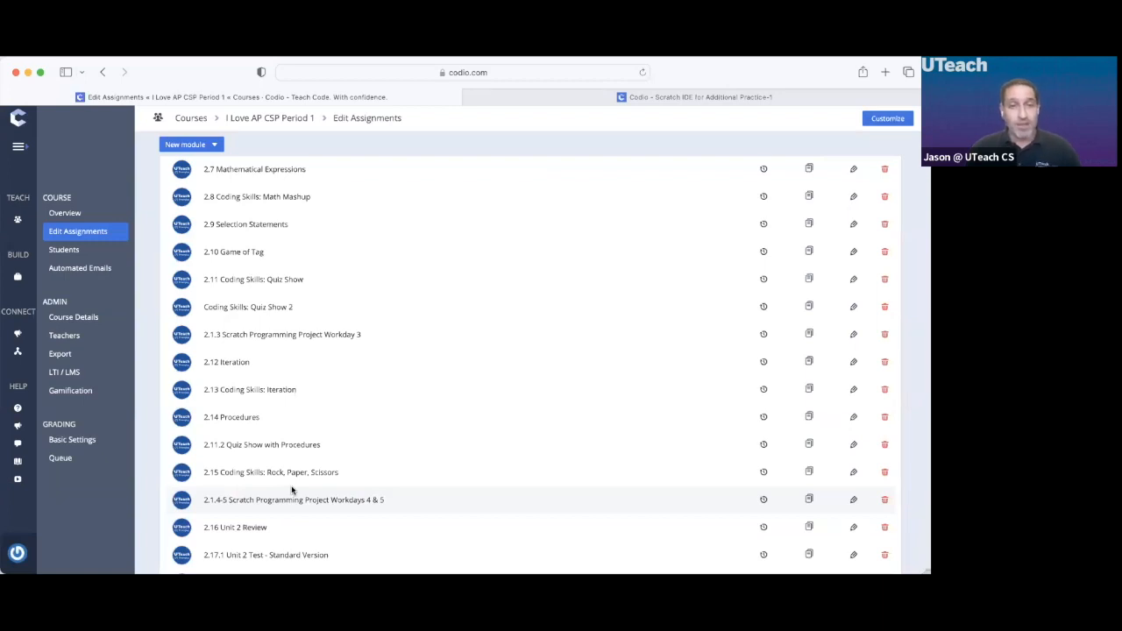
scroll(292, 491, "down", 5)
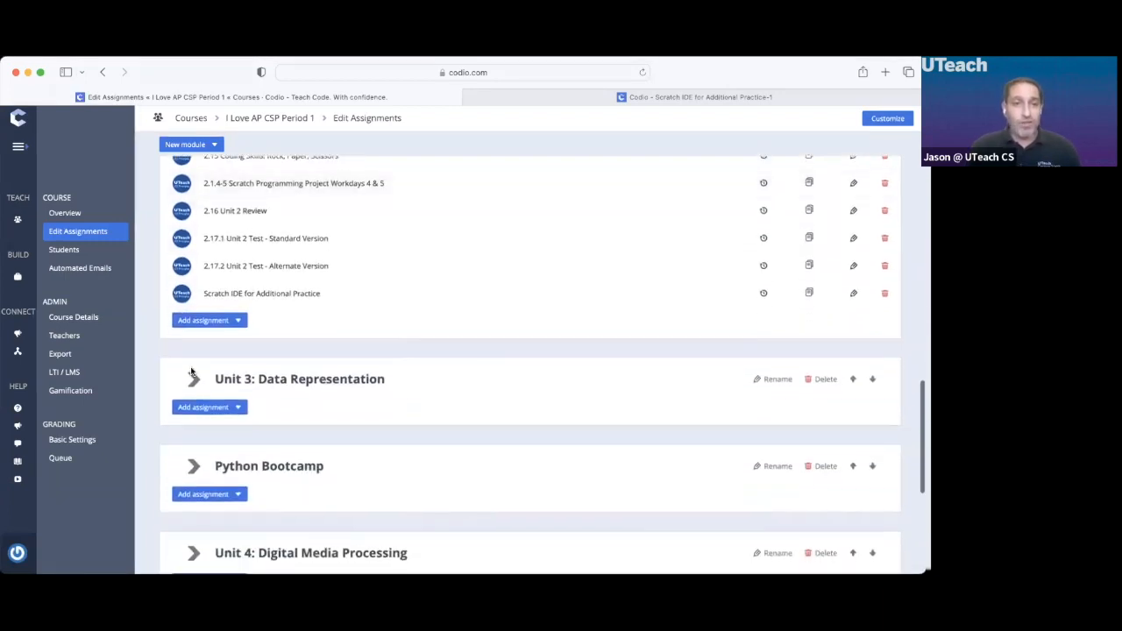
left_click(193, 378)
scroll(198, 377, "down", 5)
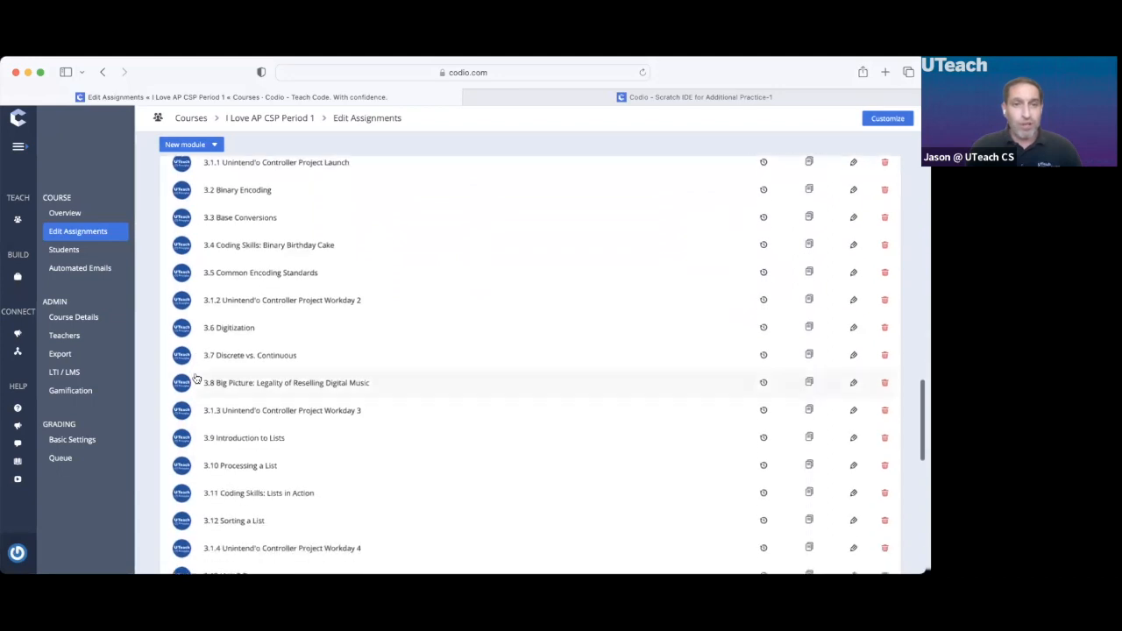
scroll(451, 370, "down", 3)
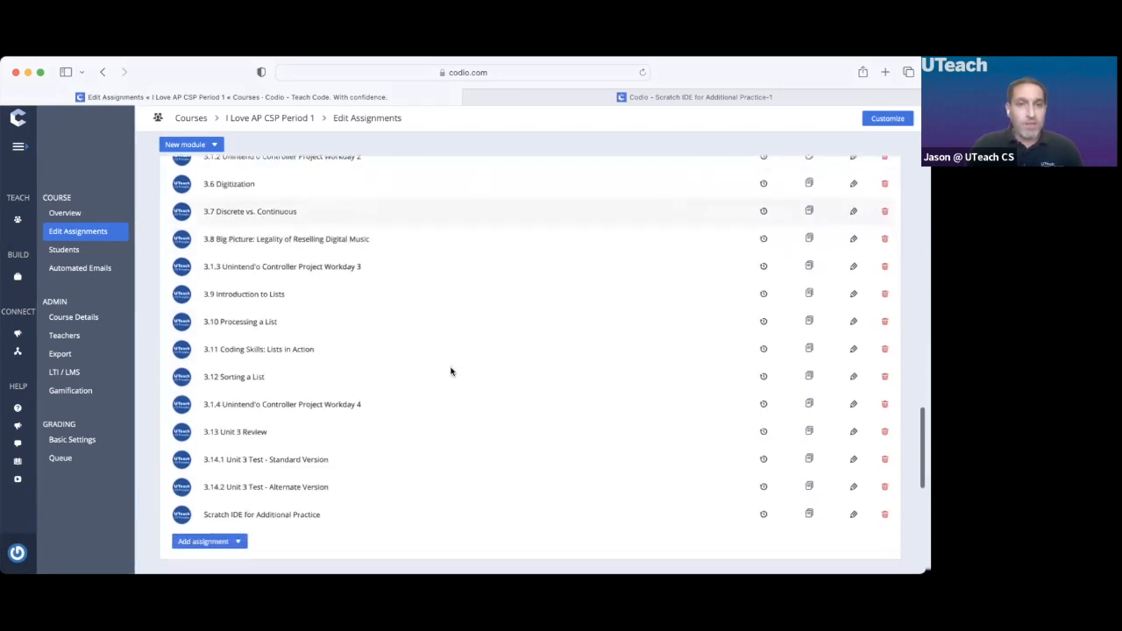